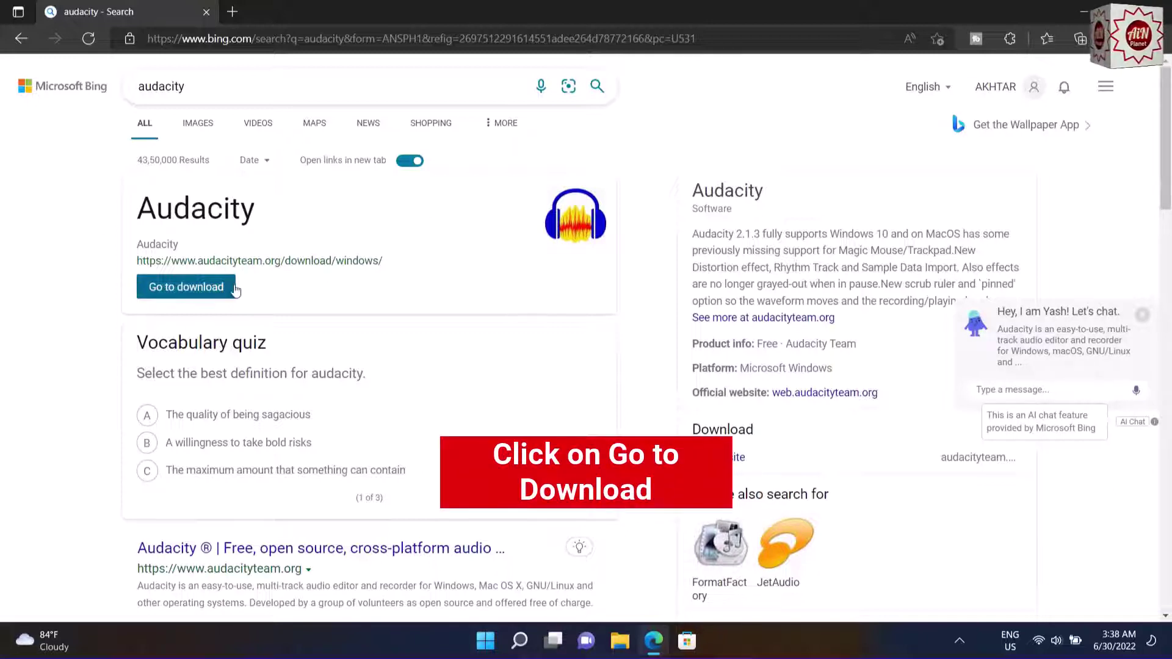
Step: Download the Audacity 3.1.3 64-bit Windows installer from the official Audacity site and close the browser
click(189, 287)
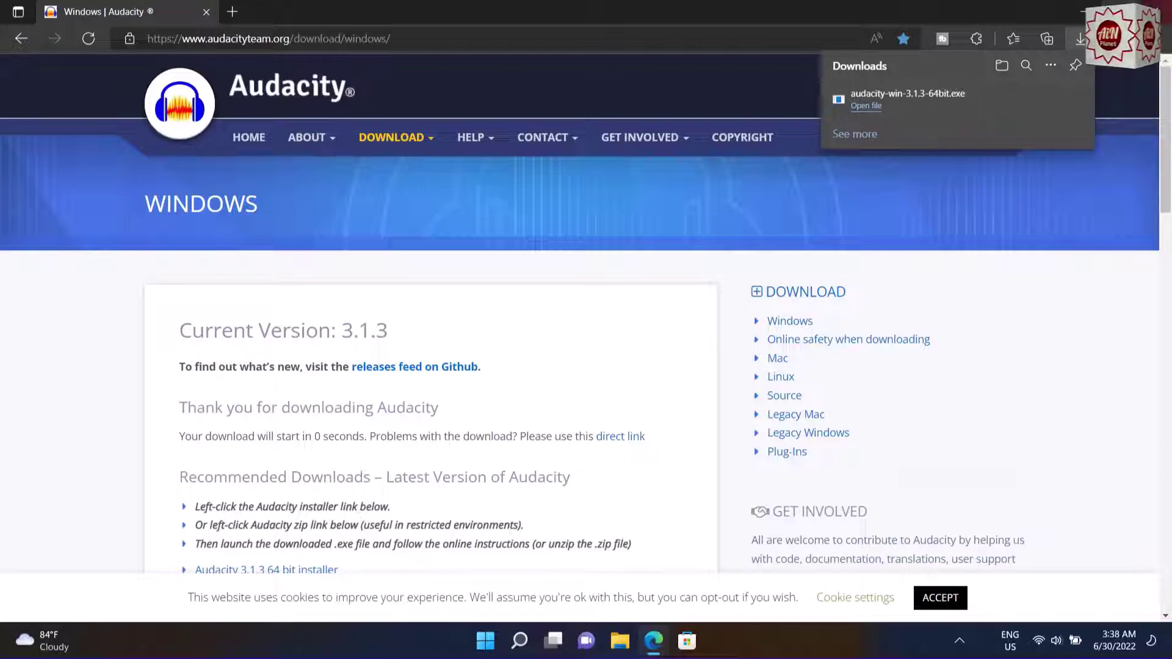
click(1156, 9)
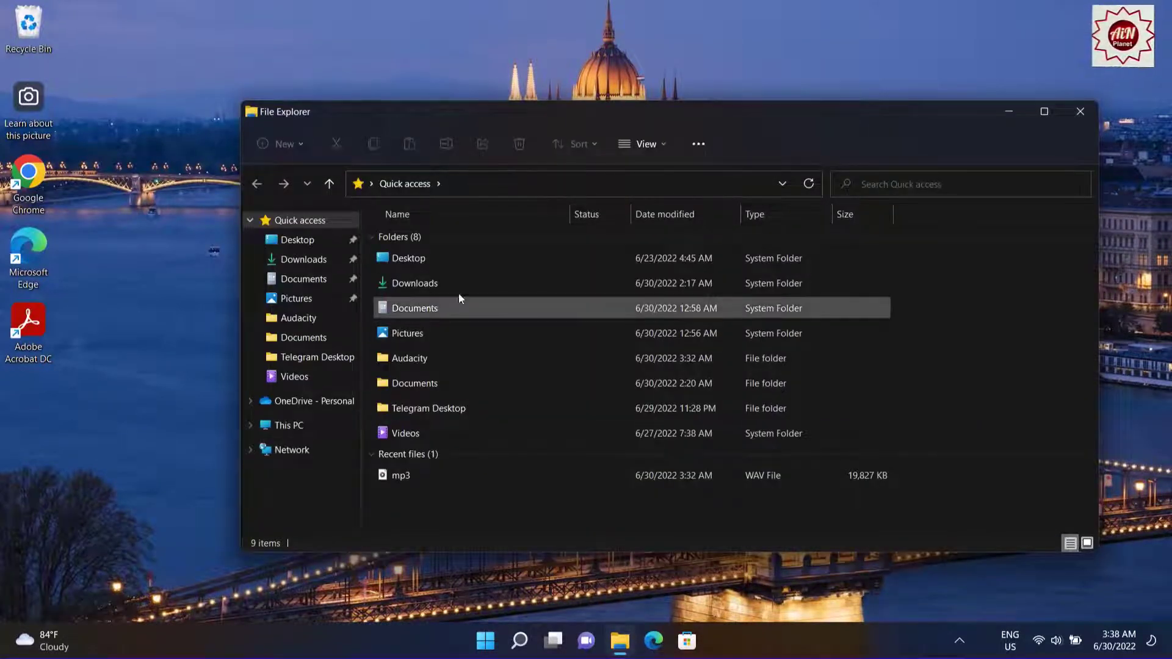
Step: Run the audacity-win-3.1.3-64bit installer from the Downloads folder as administrator and start the setup wizard
double_click(419, 281)
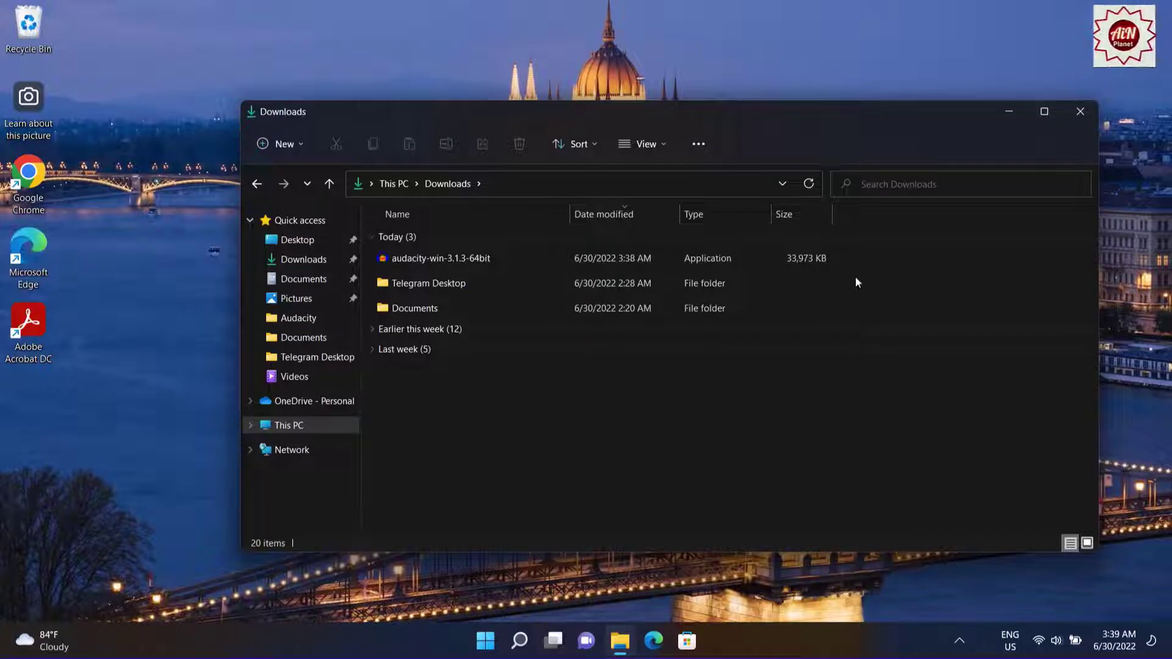
click(424, 258)
right_click(422, 254)
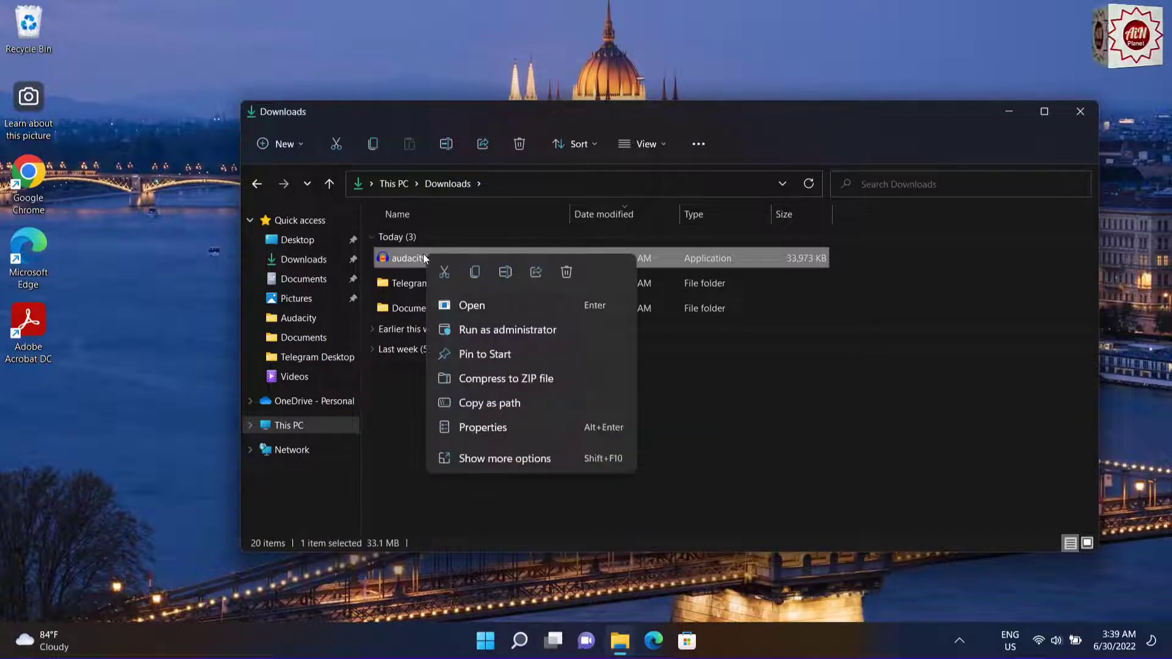
click(486, 327)
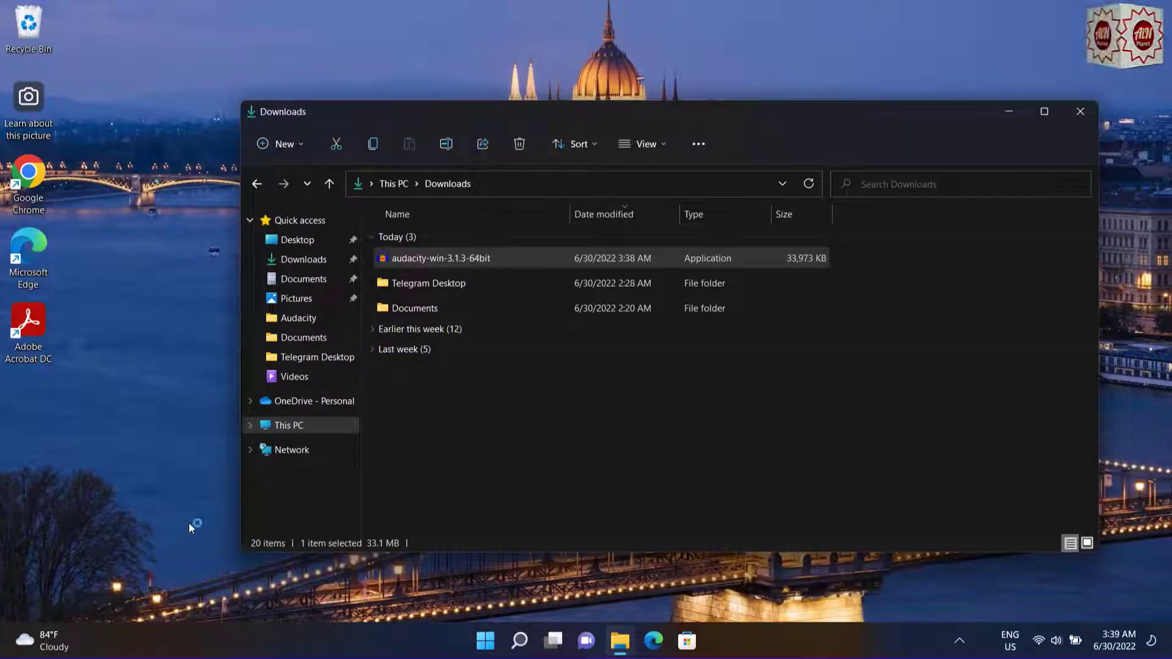
click(600, 359)
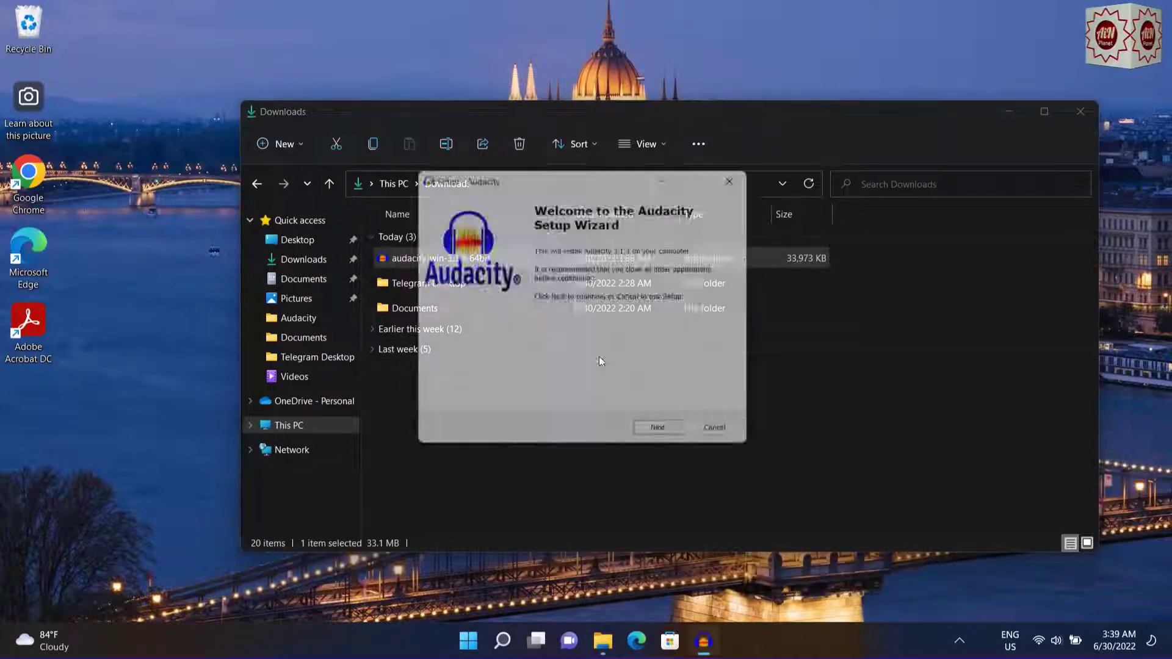
Step: Install Audacity with the default setup options, but without creating a desktop shortcut
click(667, 438)
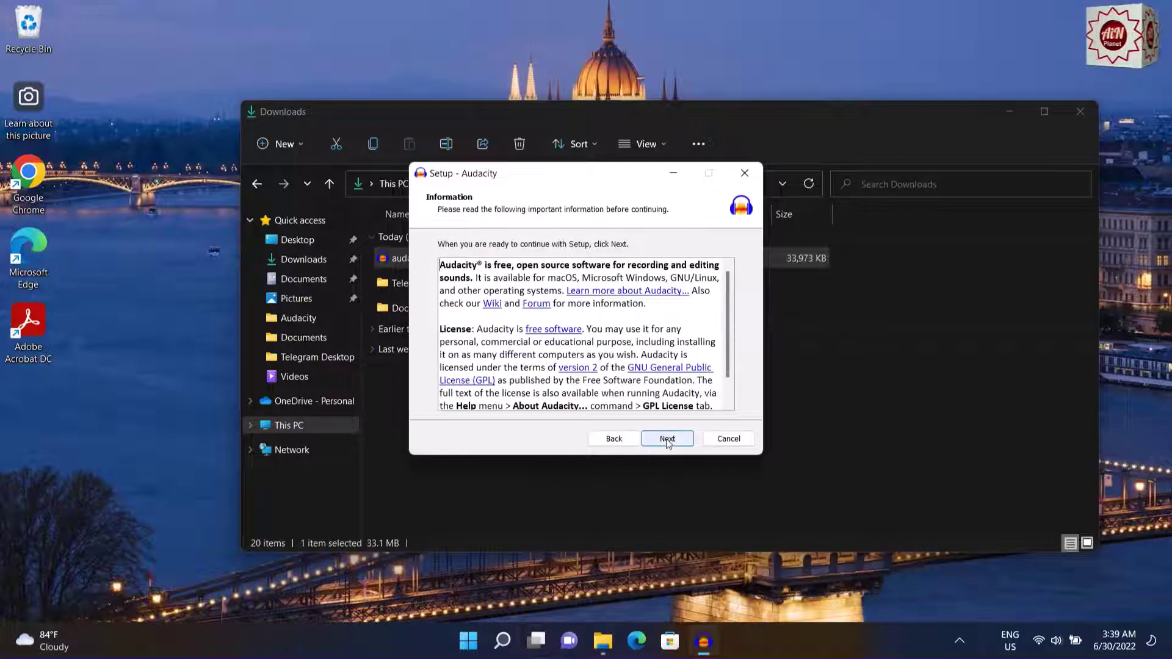
click(667, 439)
click(667, 439)
click(445, 293)
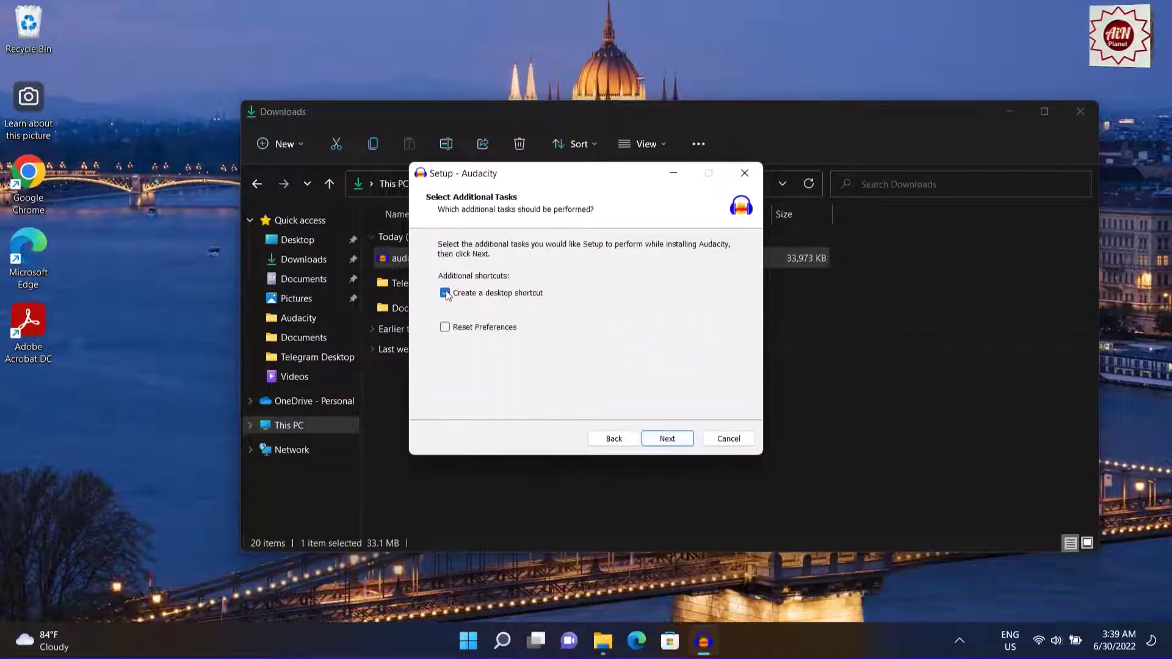
click(667, 438)
click(667, 438)
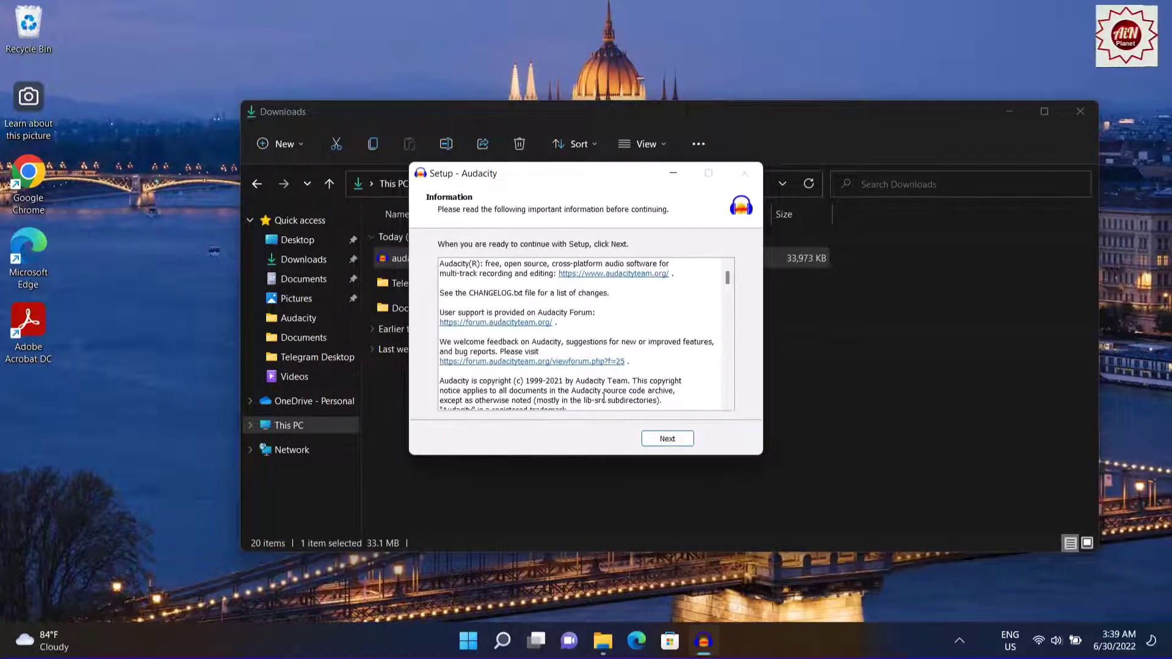
click(659, 438)
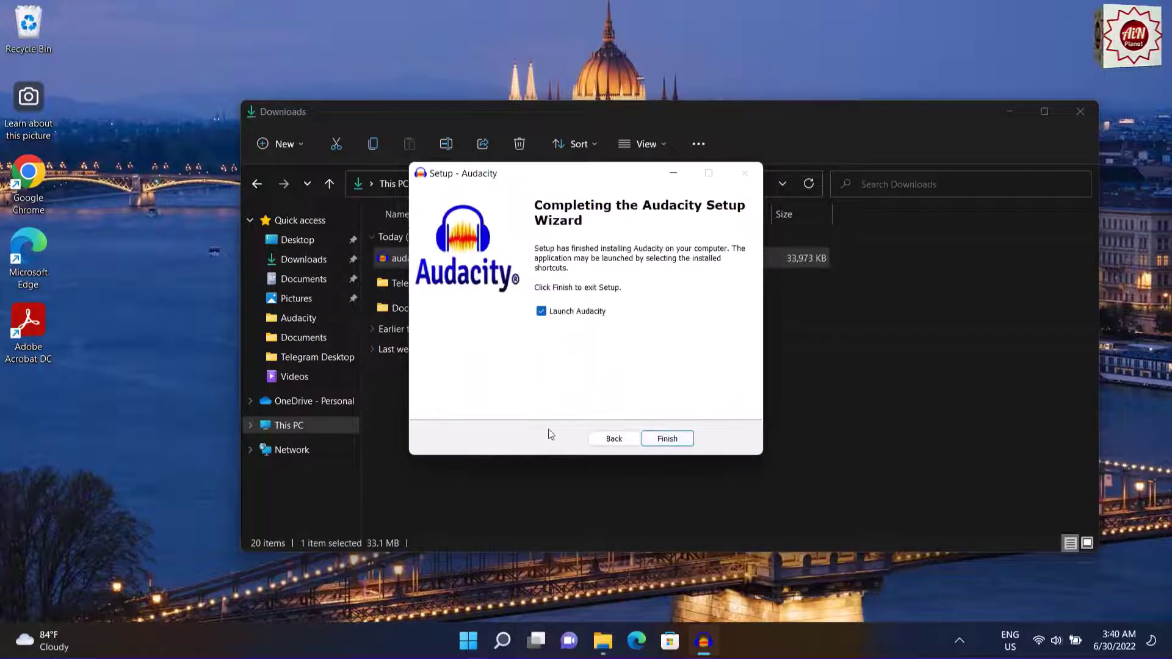
Step: Finish the setup wizard without launching Audacity and close the Downloads window
click(541, 312)
click(667, 440)
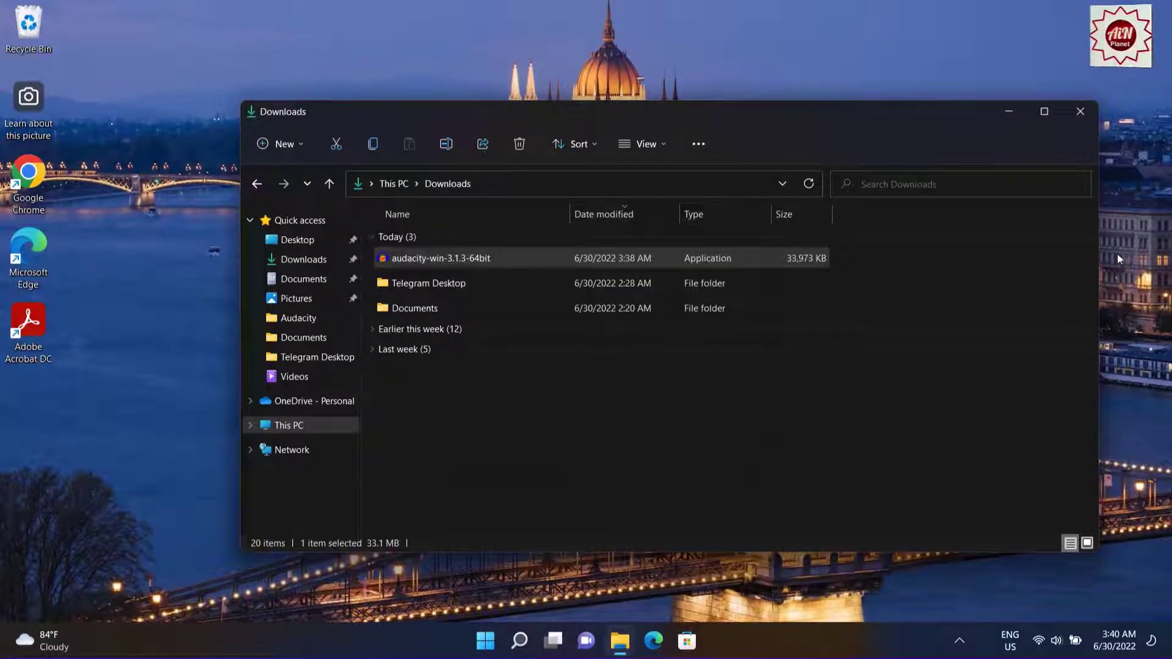
click(1080, 111)
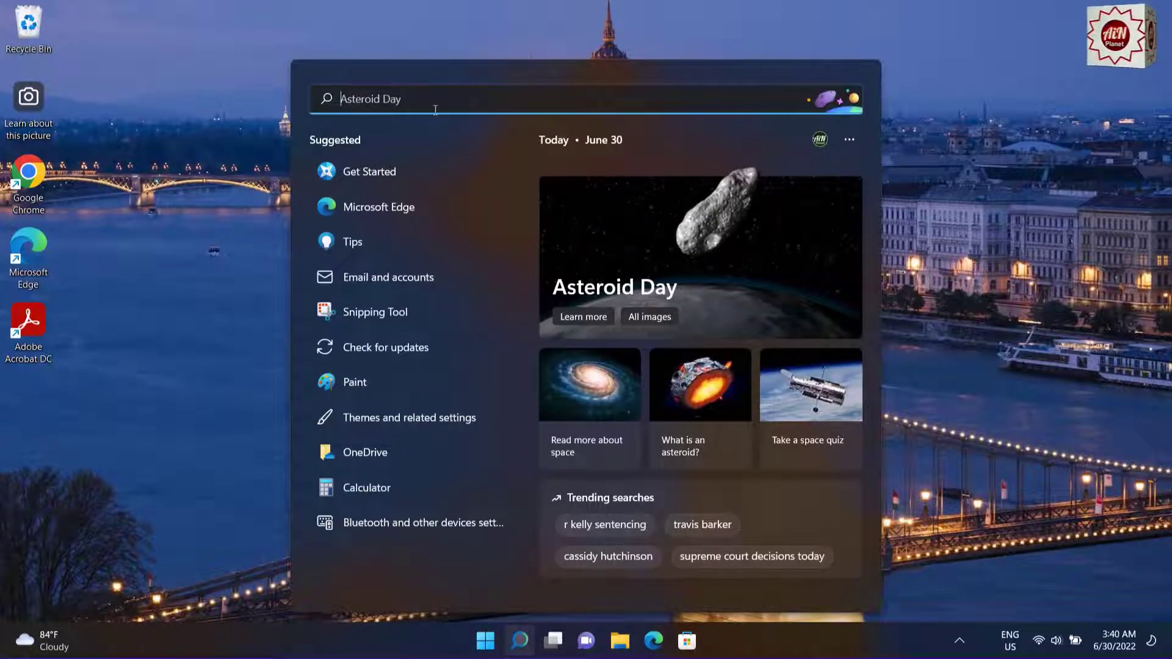
Step: Search Windows for "control Panel", open it and go to the Hardware and Sound category
text(control Panel)
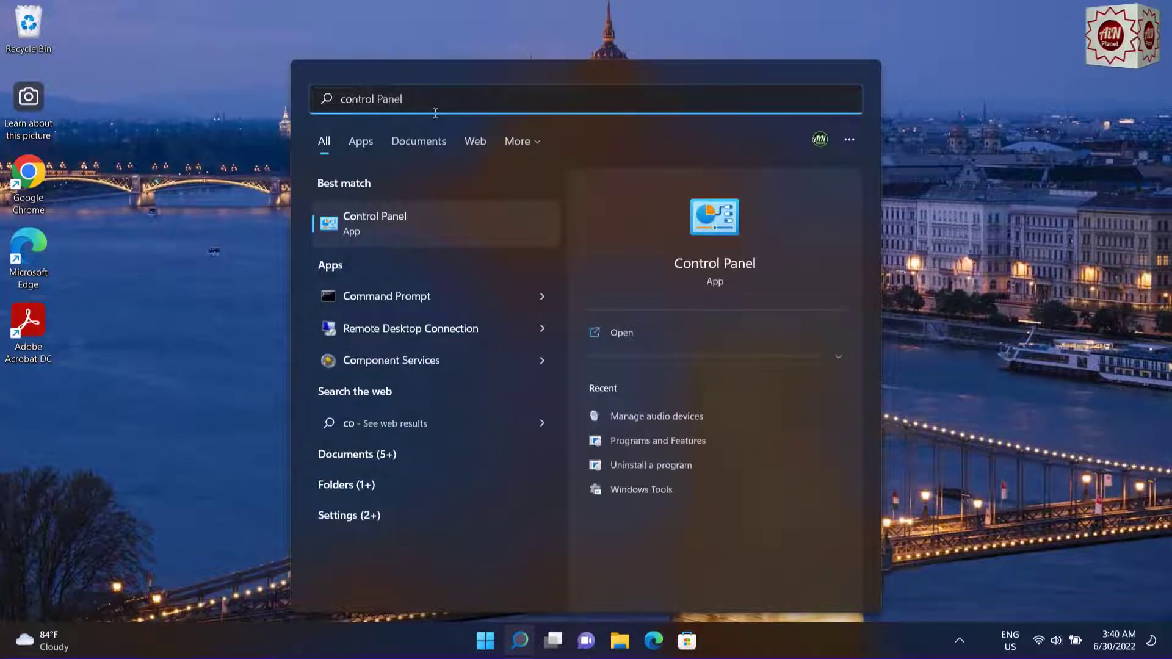
click(431, 103)
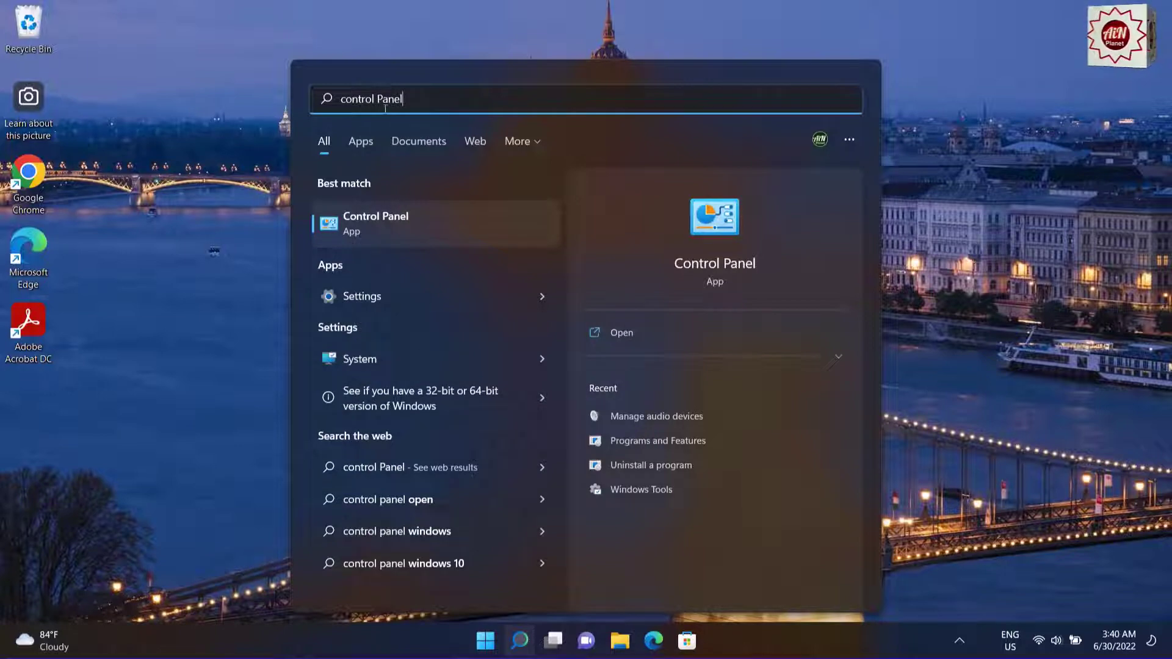
click(620, 331)
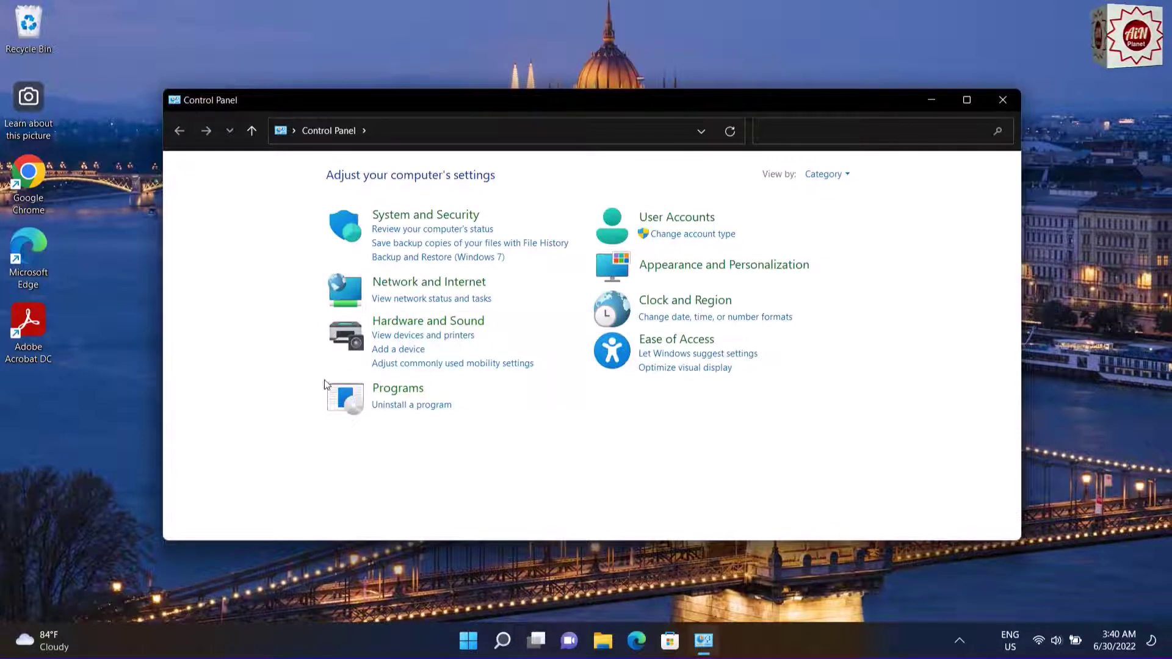
click(413, 324)
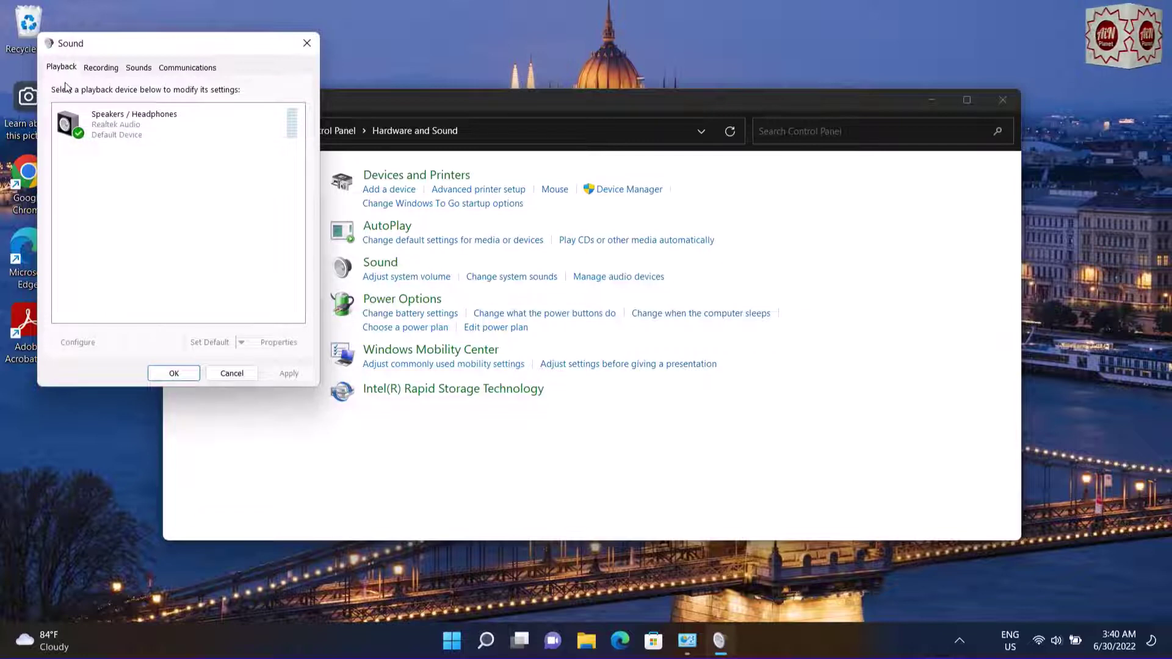
Step: Disable the Realtek Audio Microphone among the recording devices in the Sound settings
click(102, 67)
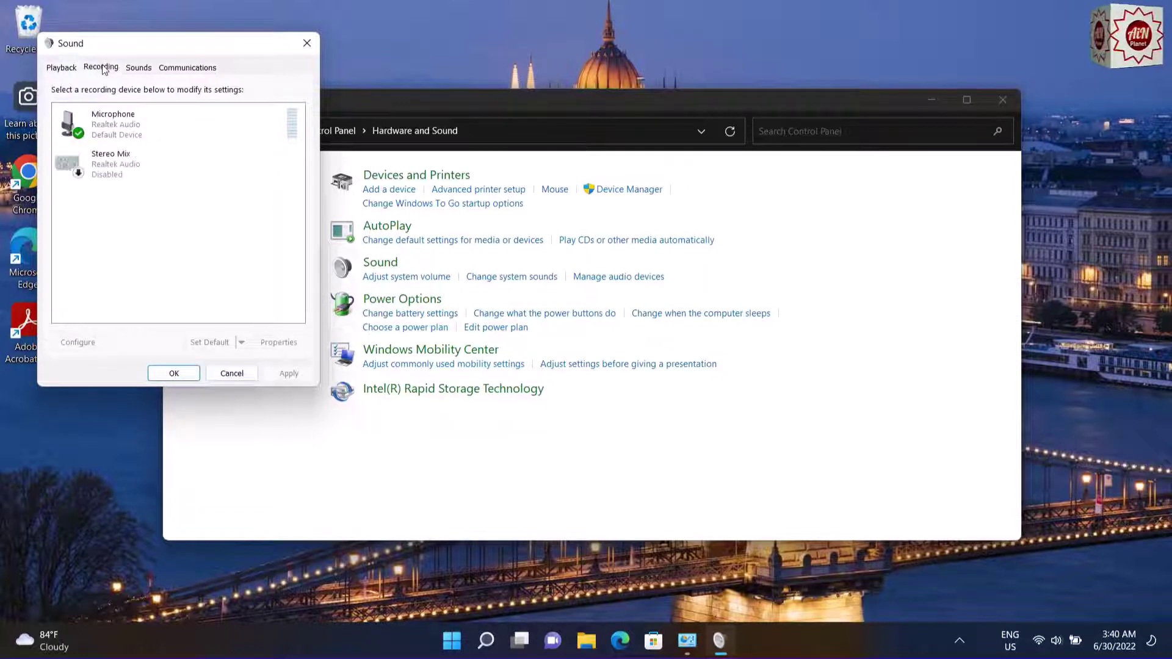
right_click(120, 118)
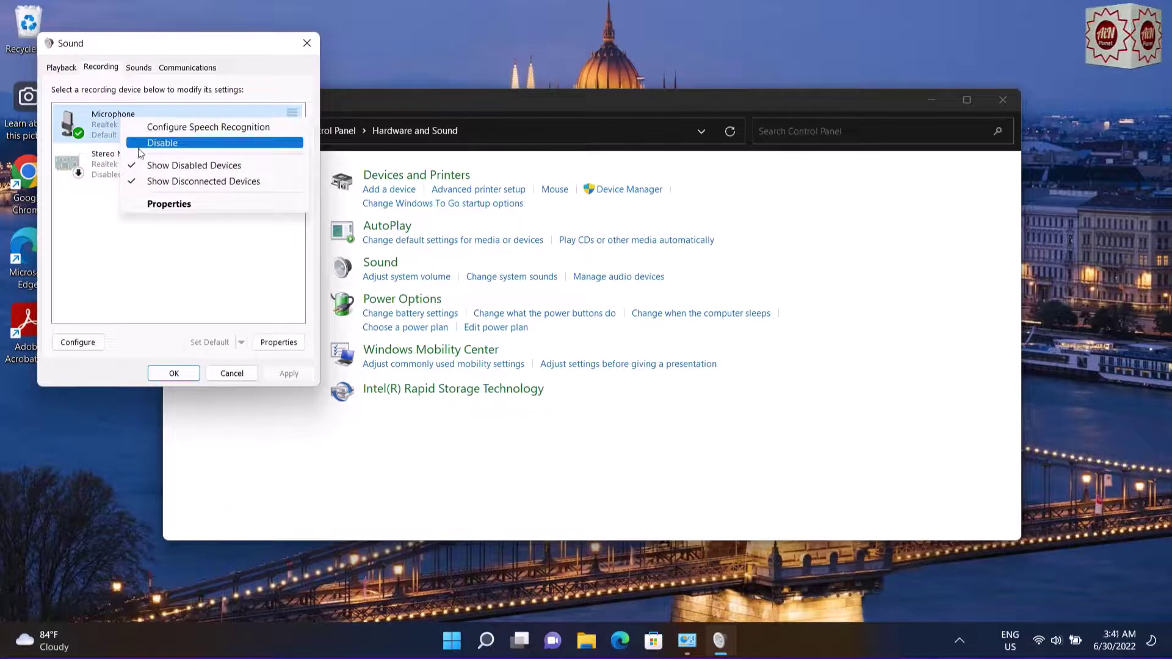
click(167, 144)
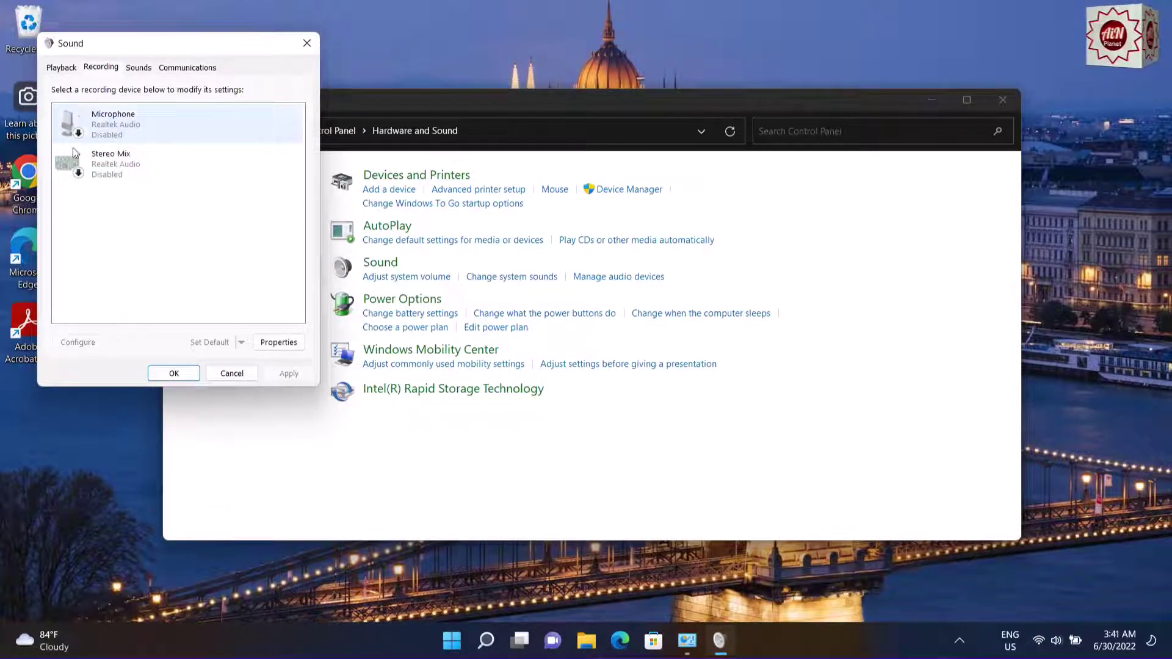
Step: Enable the Stereo Mix recording device, confirm the Sound settings and close the Control Panel
click(116, 166)
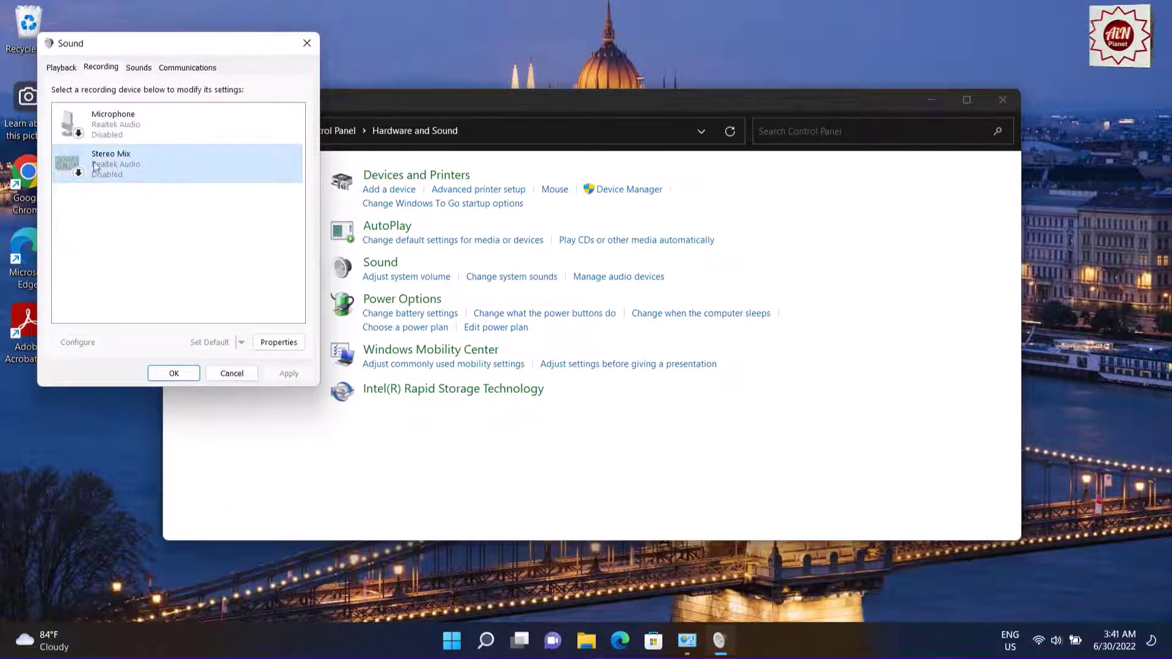
right_click(117, 158)
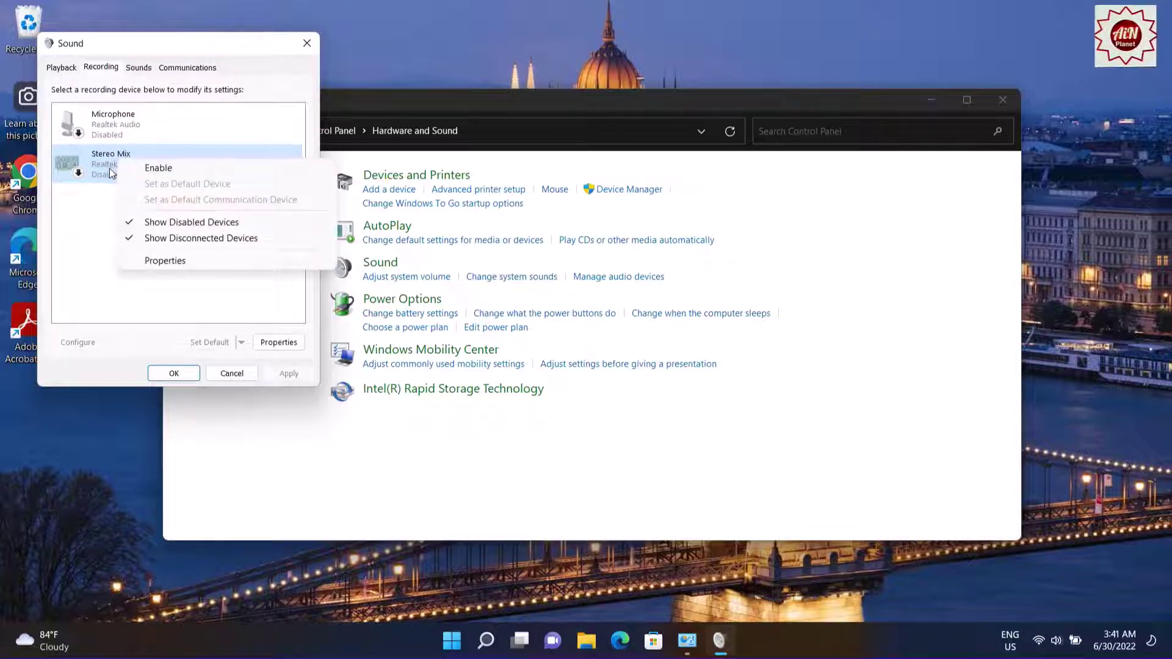
click(156, 169)
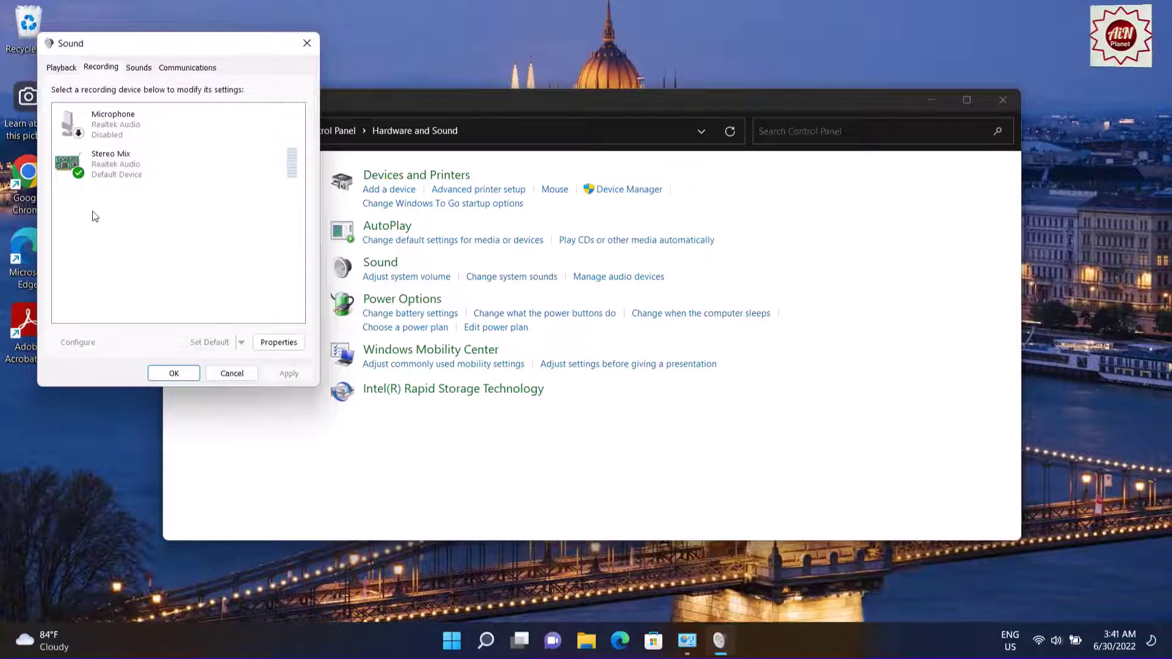
click(172, 374)
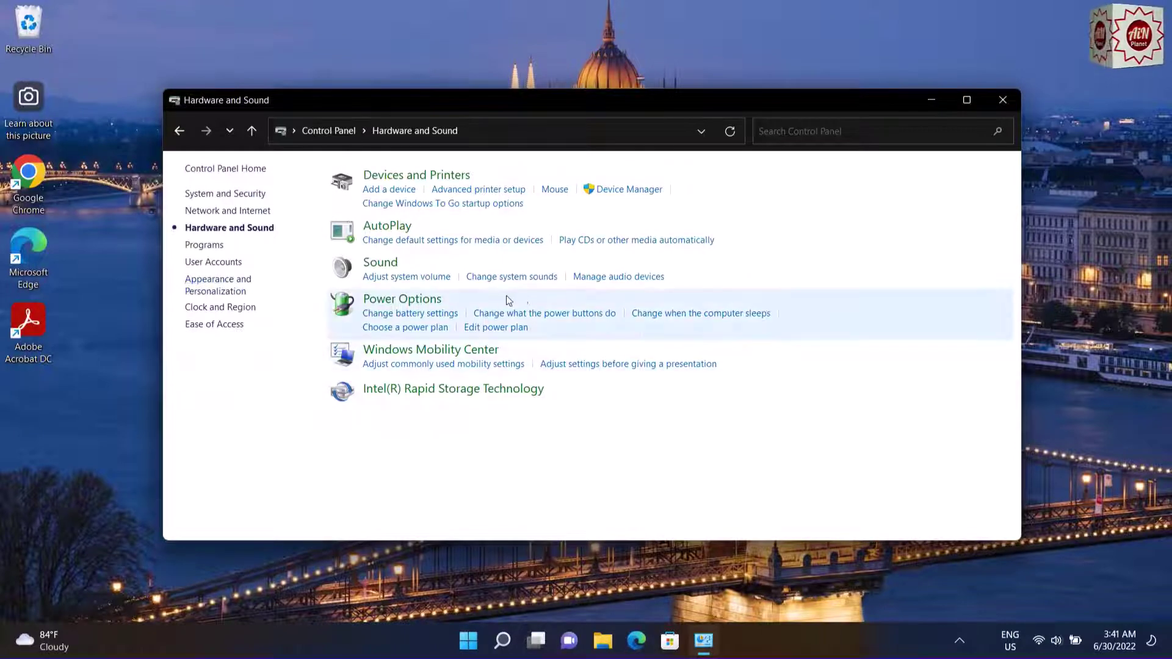
click(1004, 100)
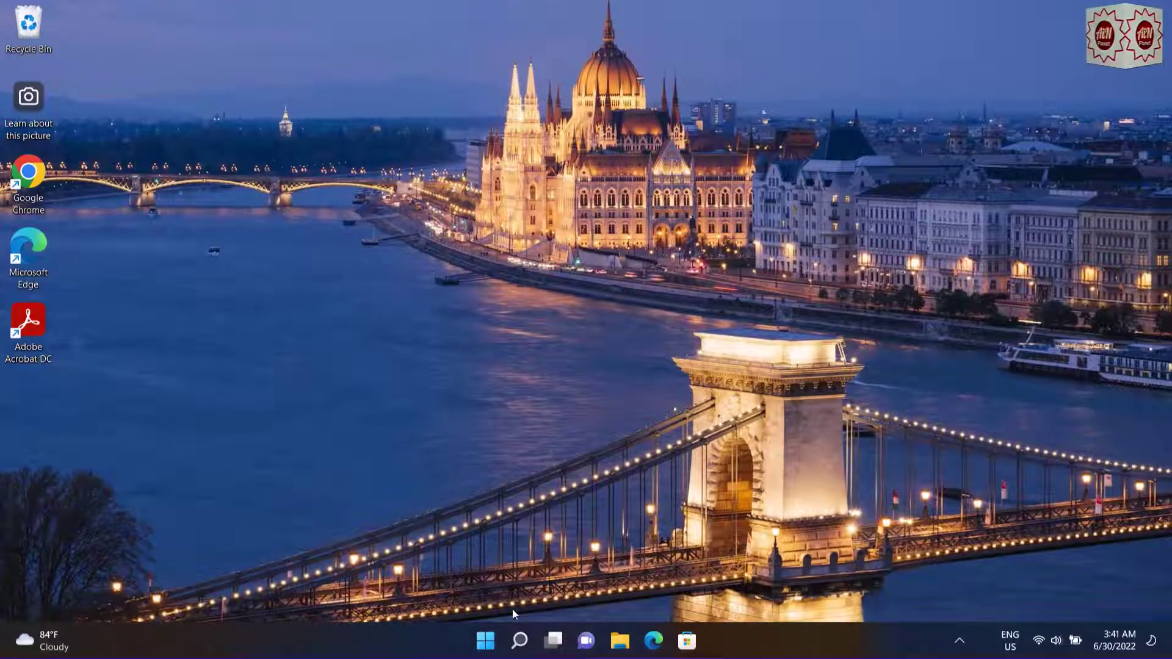
Step: Search Windows for "audacity", launch the Audacity app and dismiss its welcome dialog
click(519, 641)
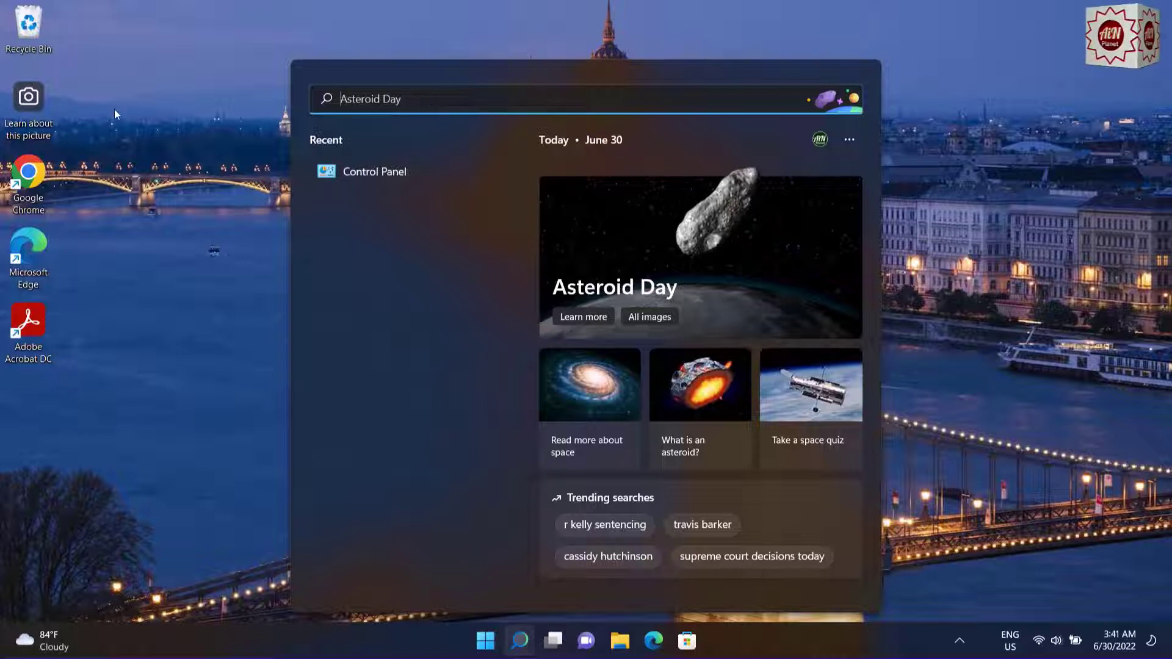
text(auda)
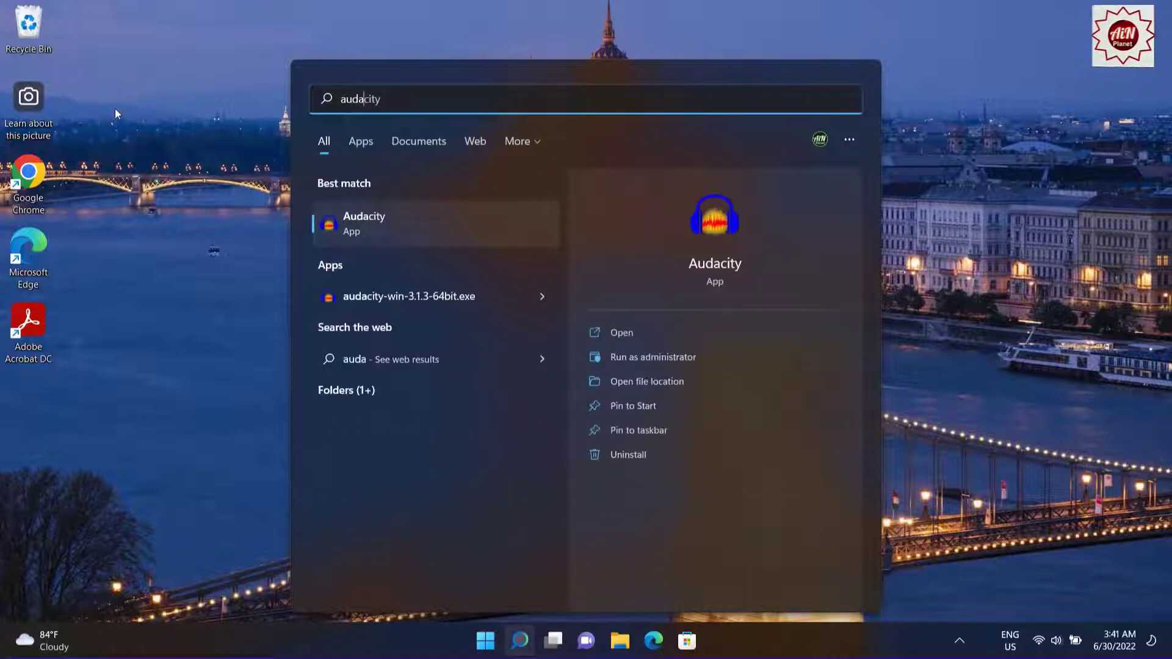
text(city)
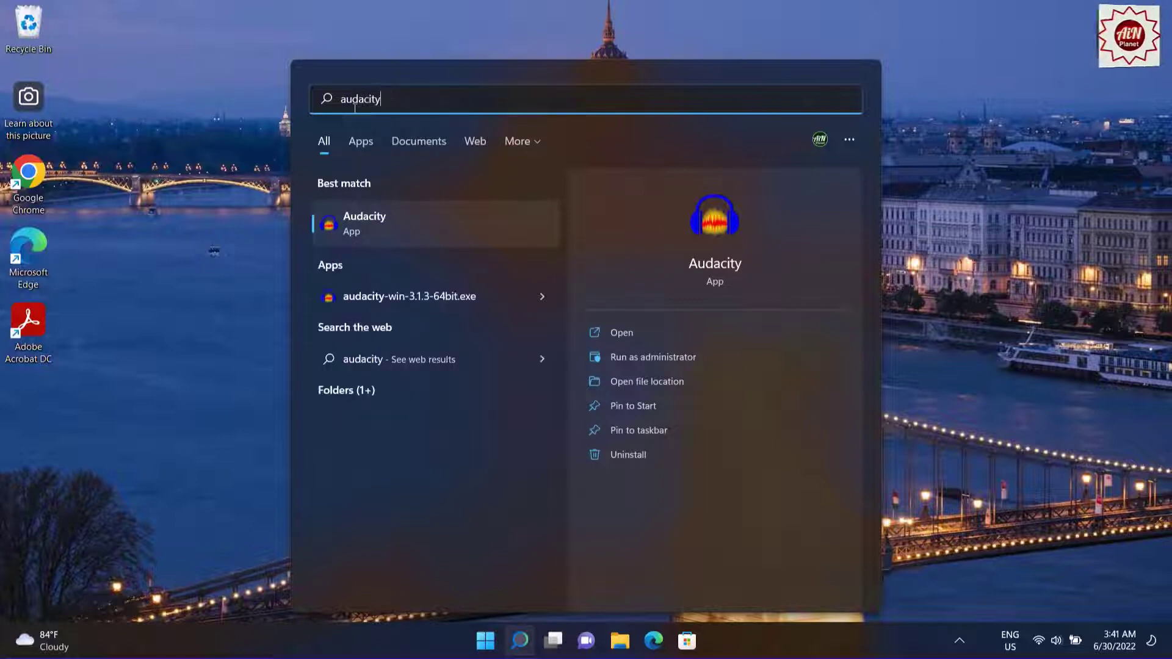
click(614, 332)
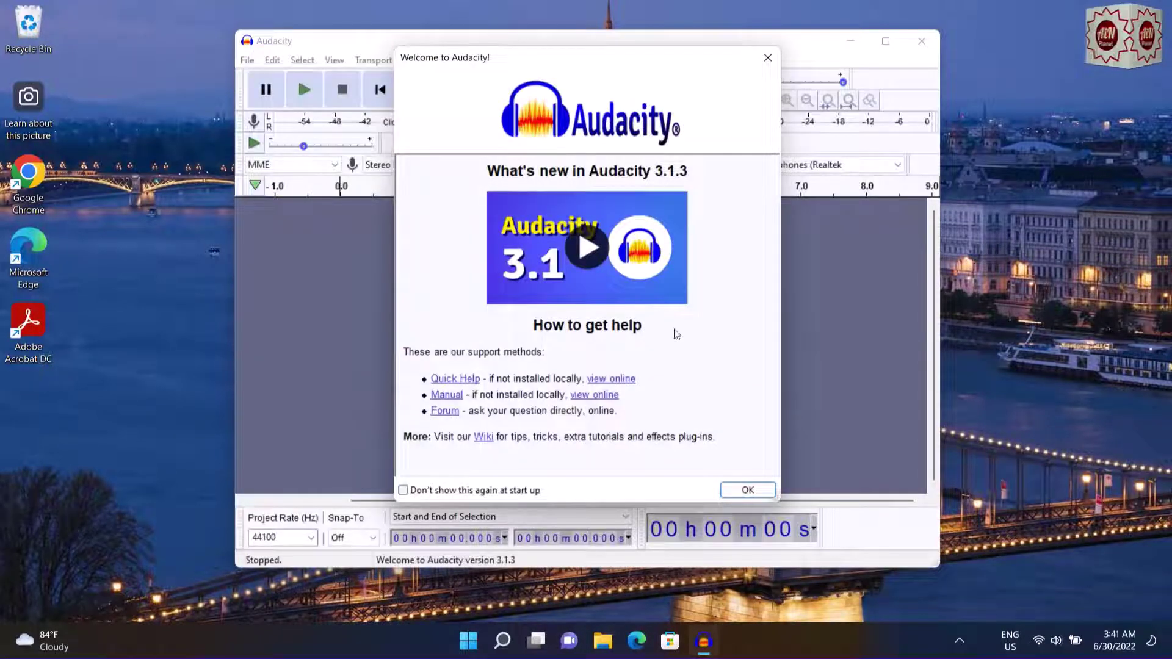
click(747, 491)
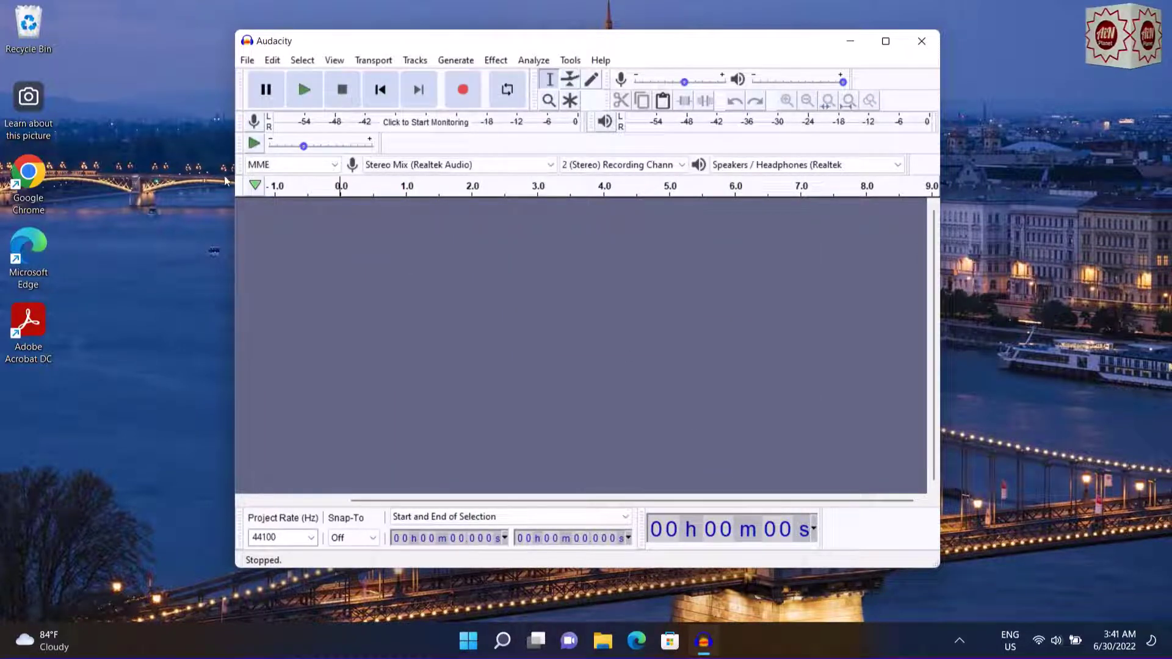
Step: Set Audacity's audio host to MME and its recording device to Stereo Mix (Realtek Audio)
click(337, 166)
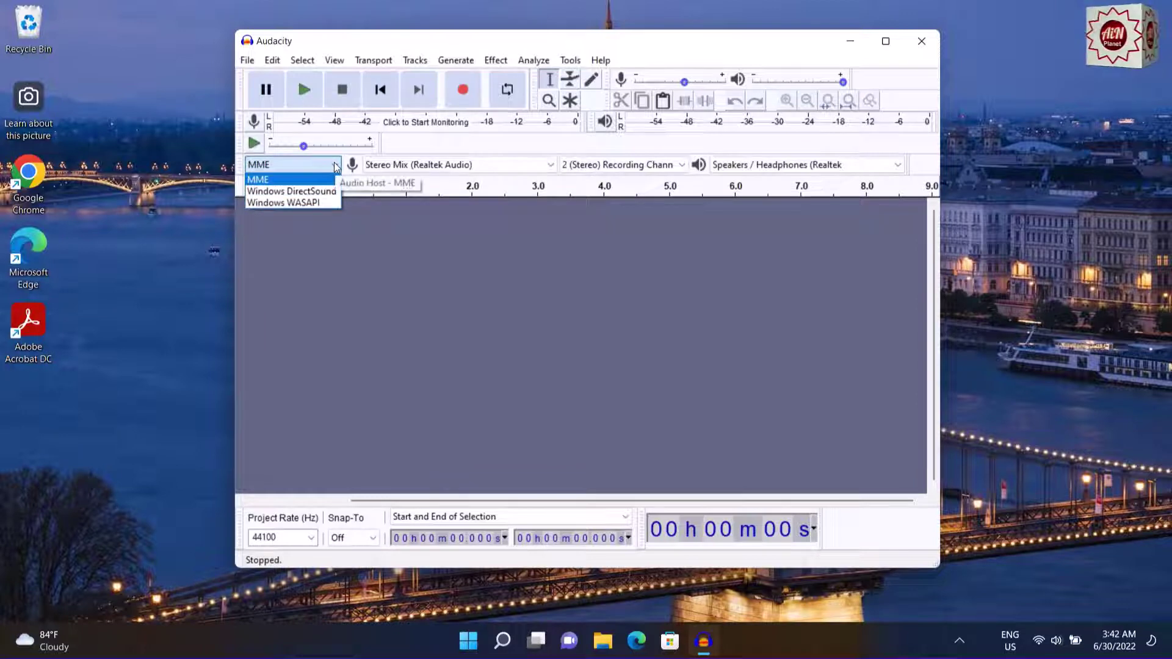
click(269, 179)
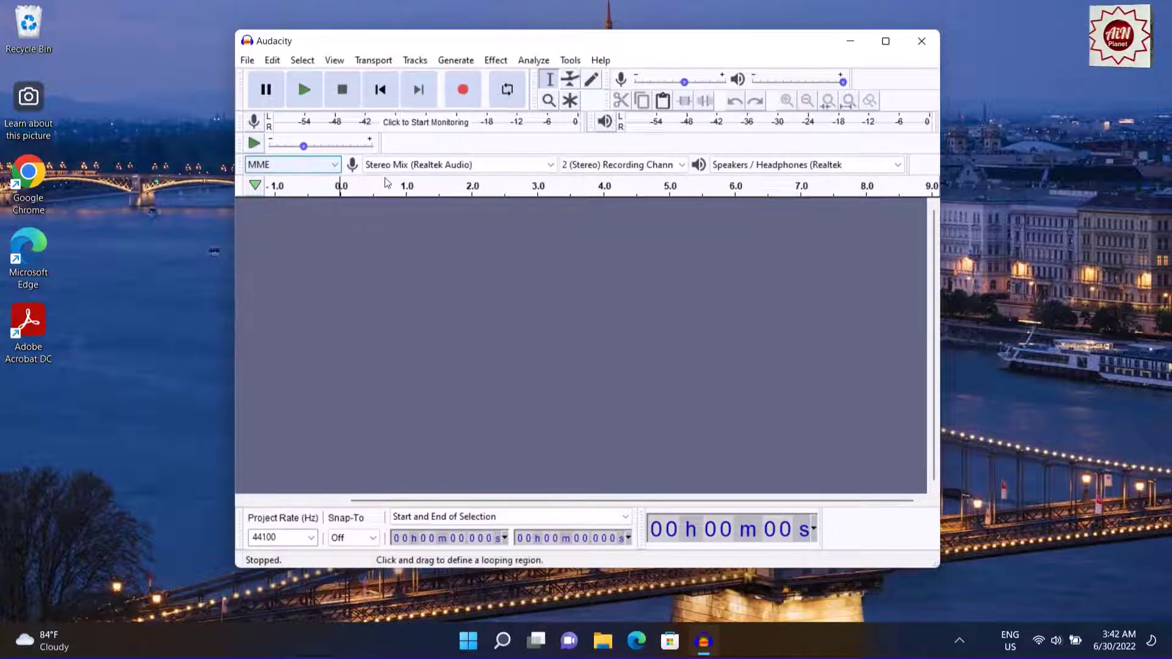
click(545, 165)
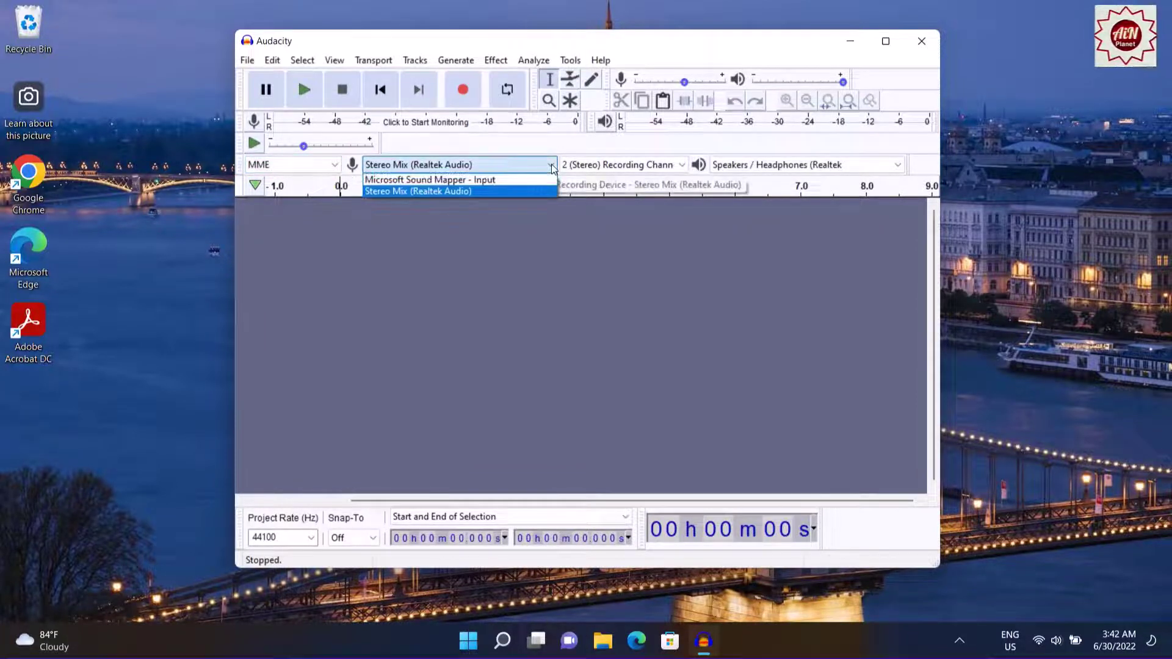
click(382, 192)
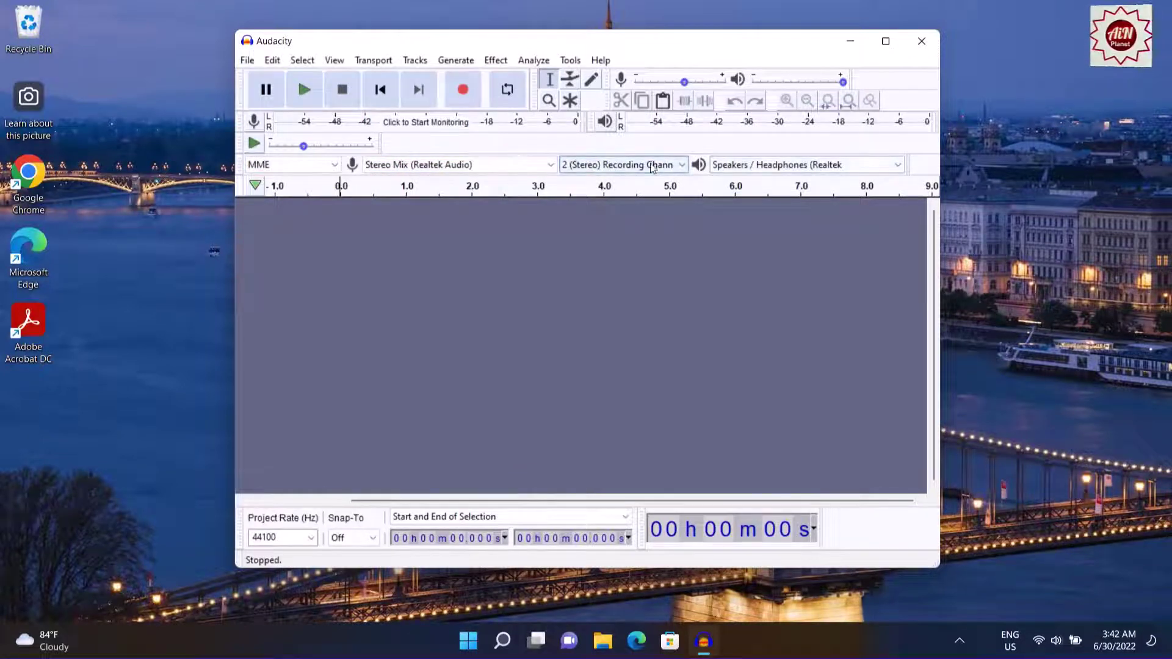
Step: Move the Audacity window aside and open "microsoft news english" from the Downloads > Documents folder in Microsoft Edge
drag(680, 39, 901, 26)
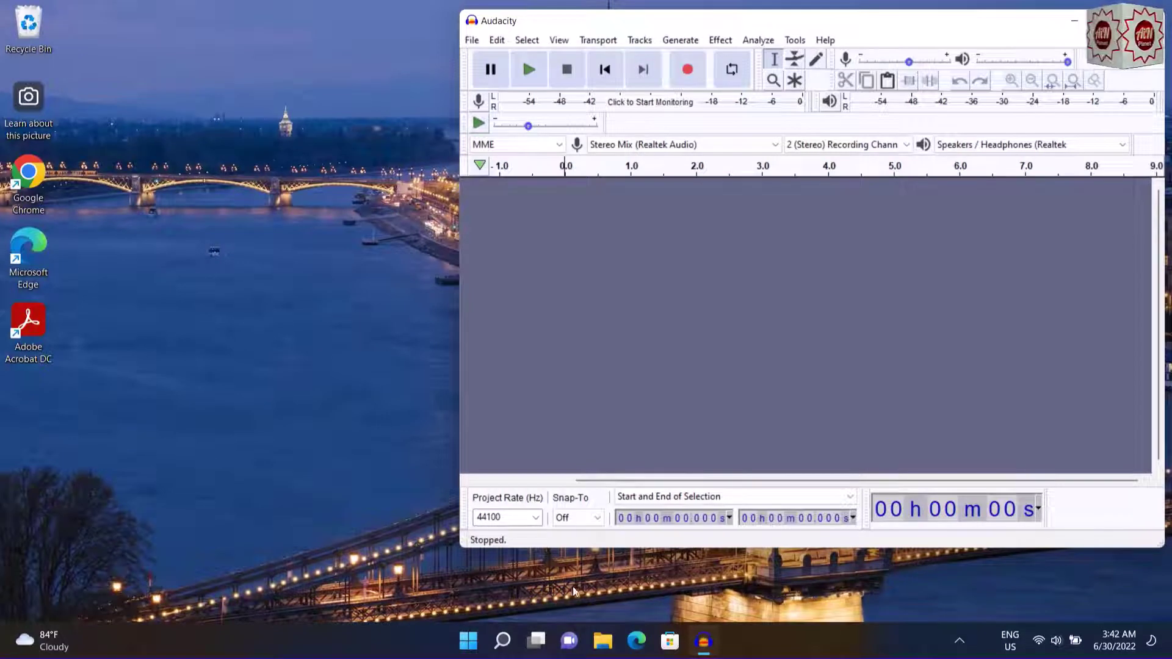
click(603, 642)
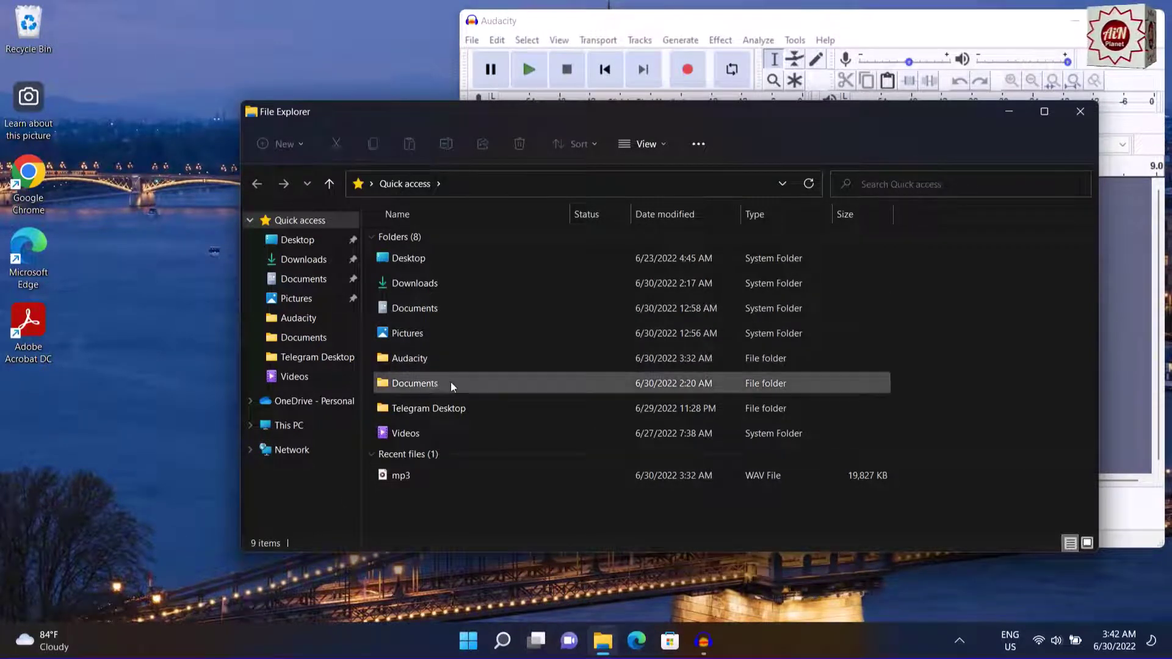
double_click(430, 384)
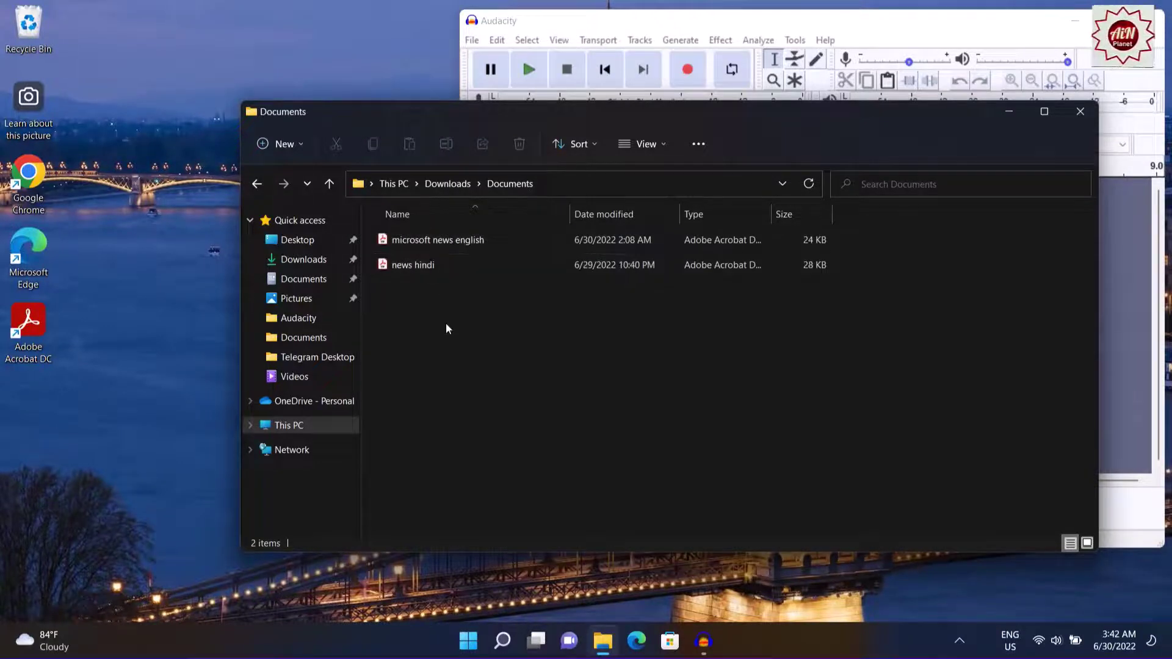
right_click(432, 240)
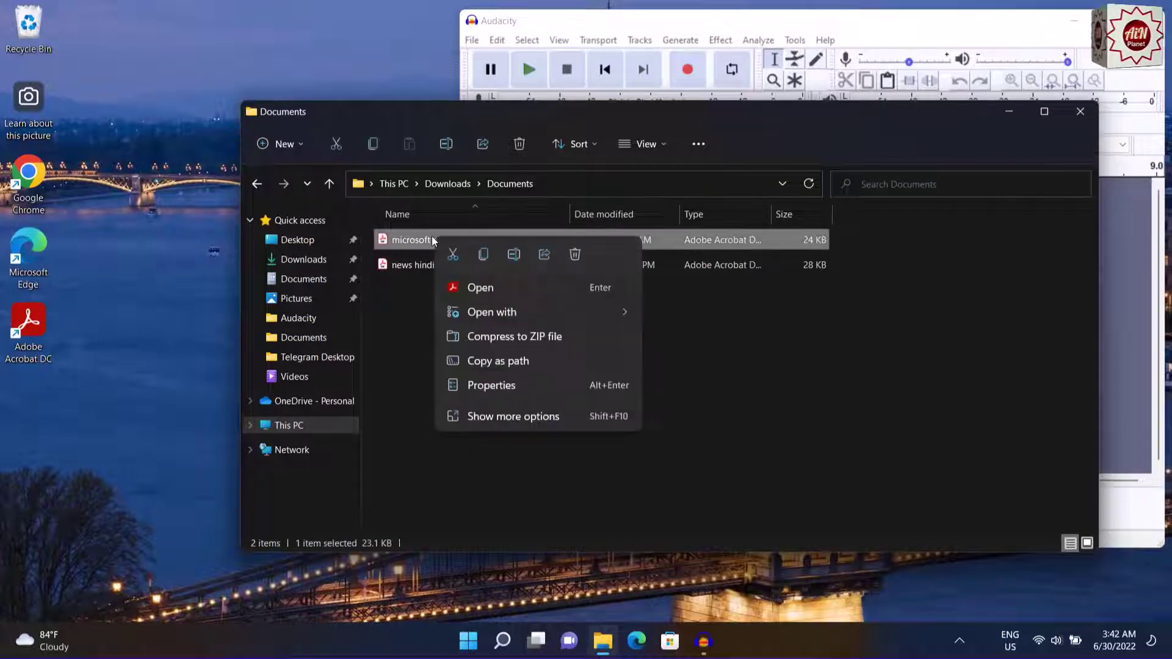
mouse_move(496, 314)
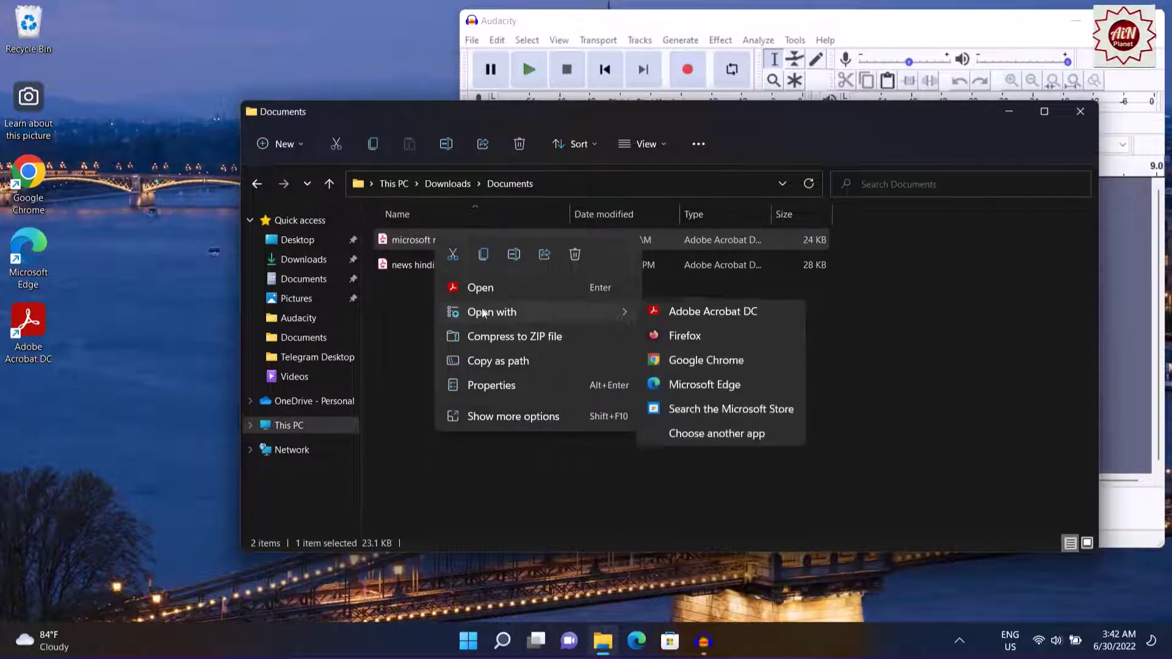
click(701, 387)
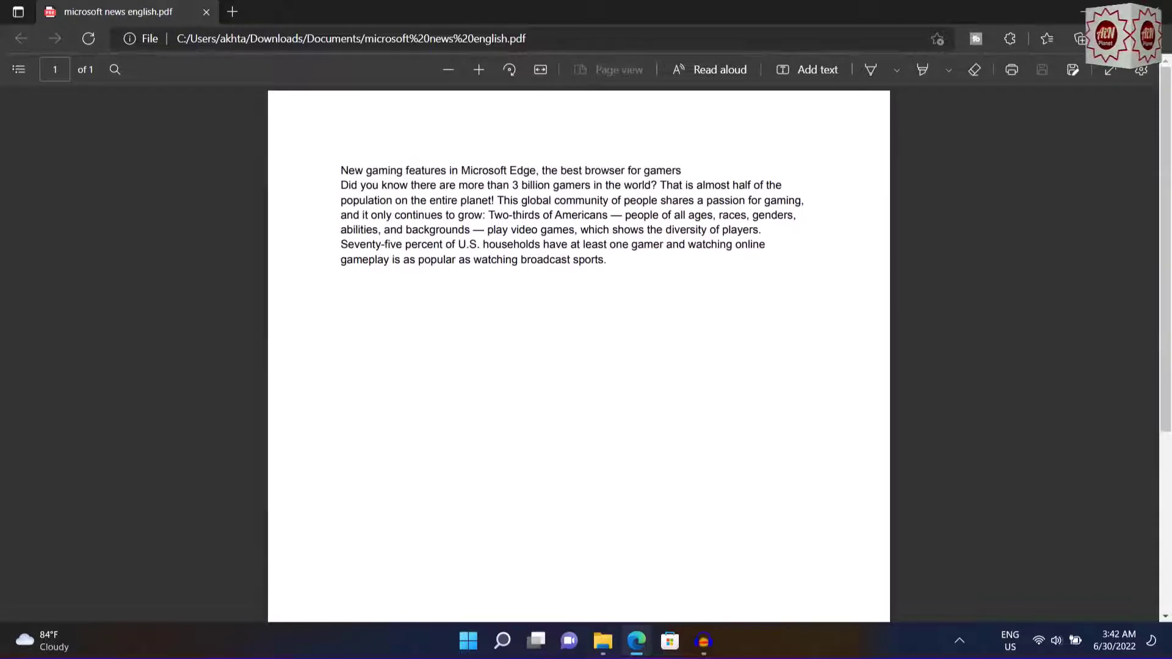
Step: Restore the Edge window to a smaller size and close the File Explorer window behind it
click(1119, 11)
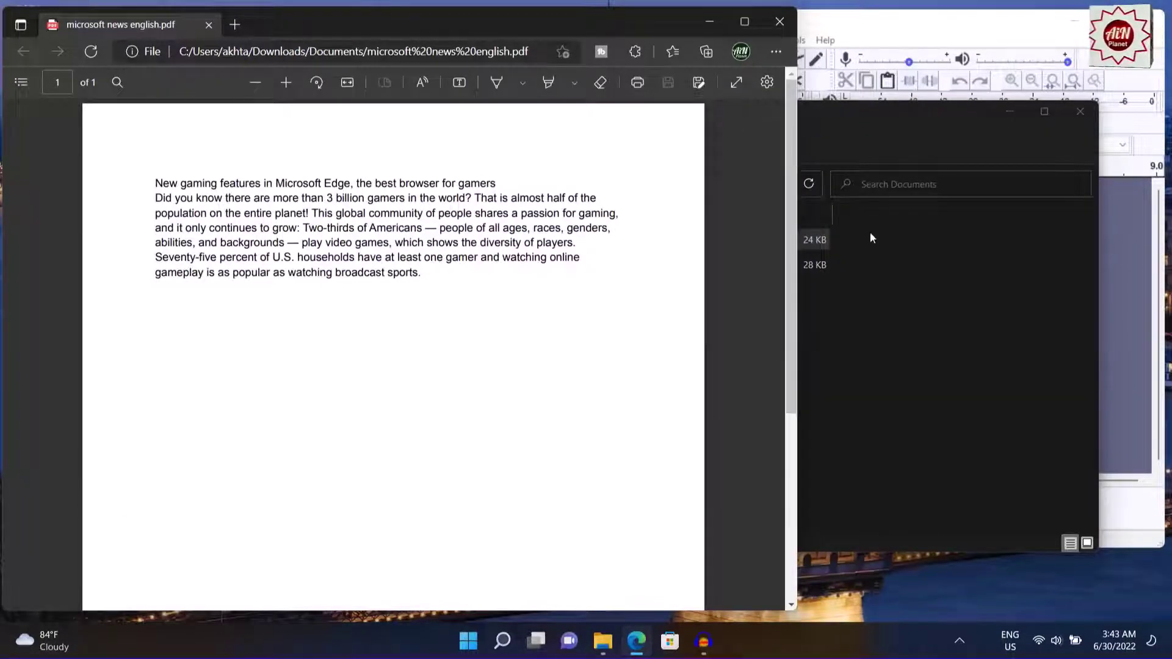
click(931, 130)
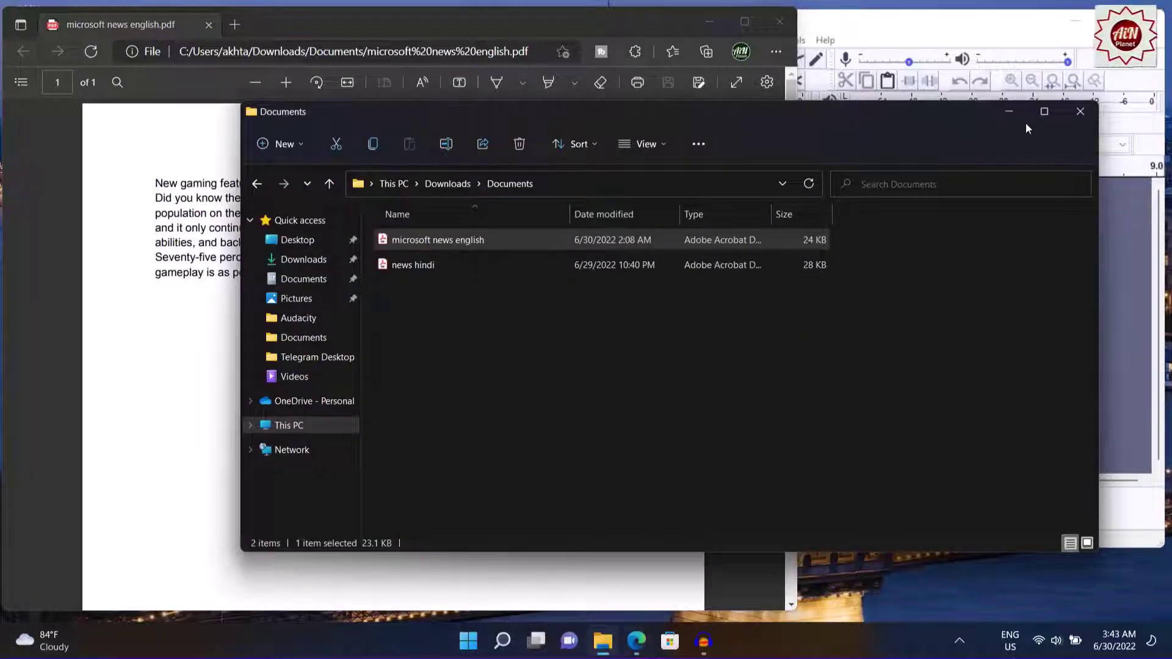
click(1079, 112)
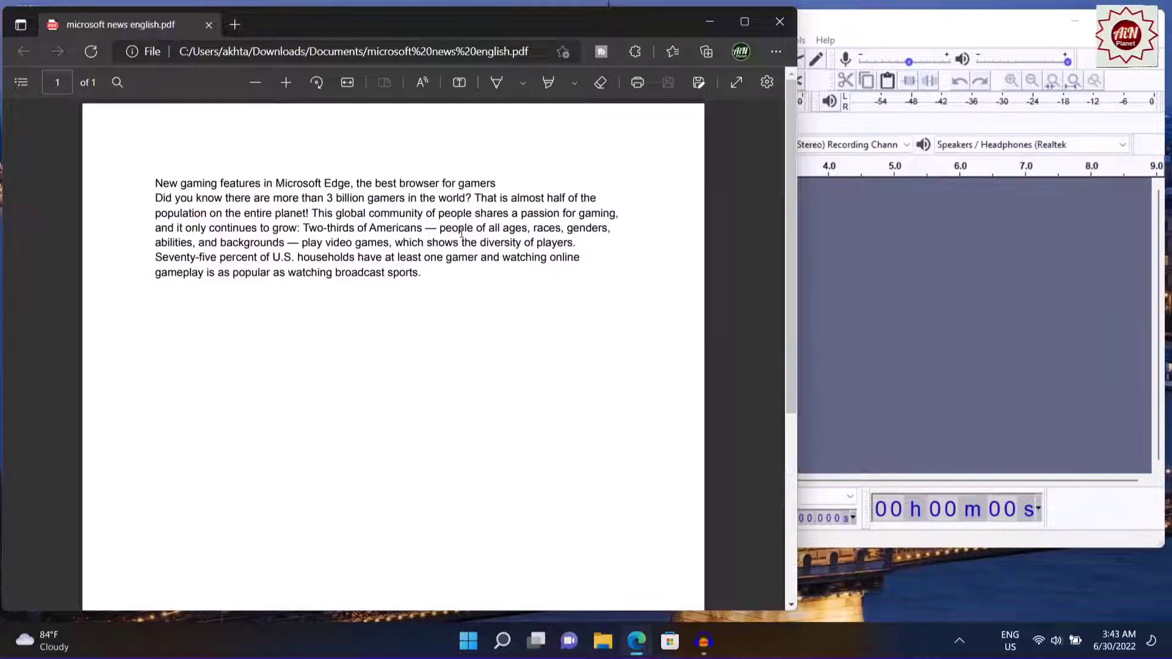
Step: Start a recording in Audacity, switch to the PDF in Edge and turn on Read aloud
click(984, 25)
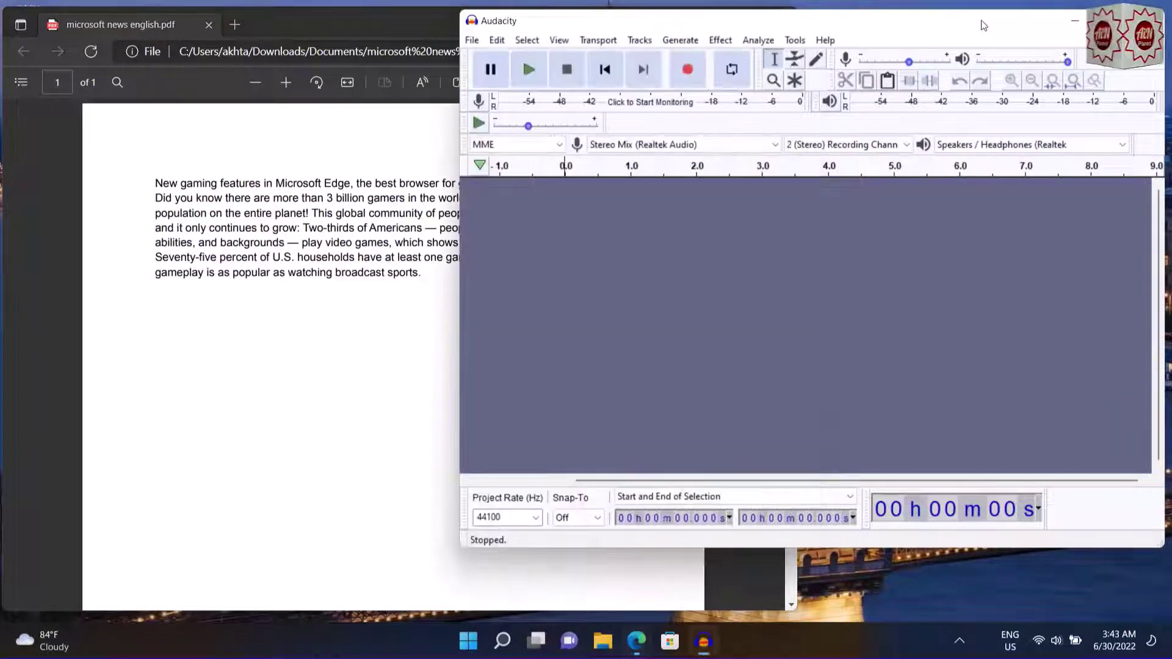
click(687, 71)
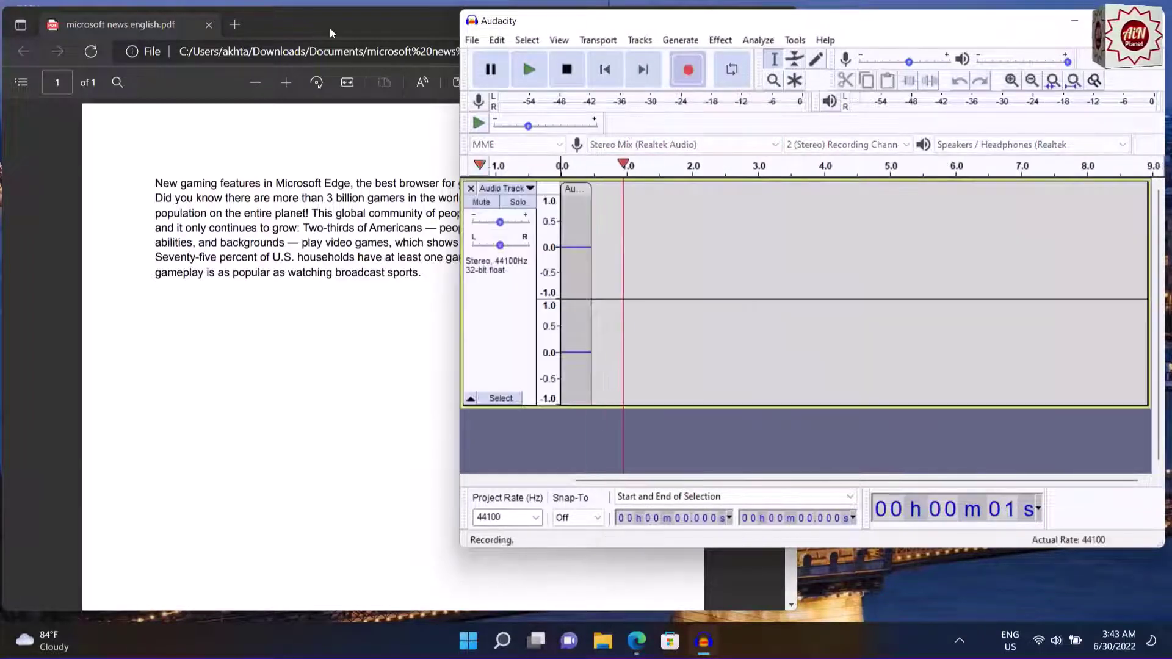
click(334, 24)
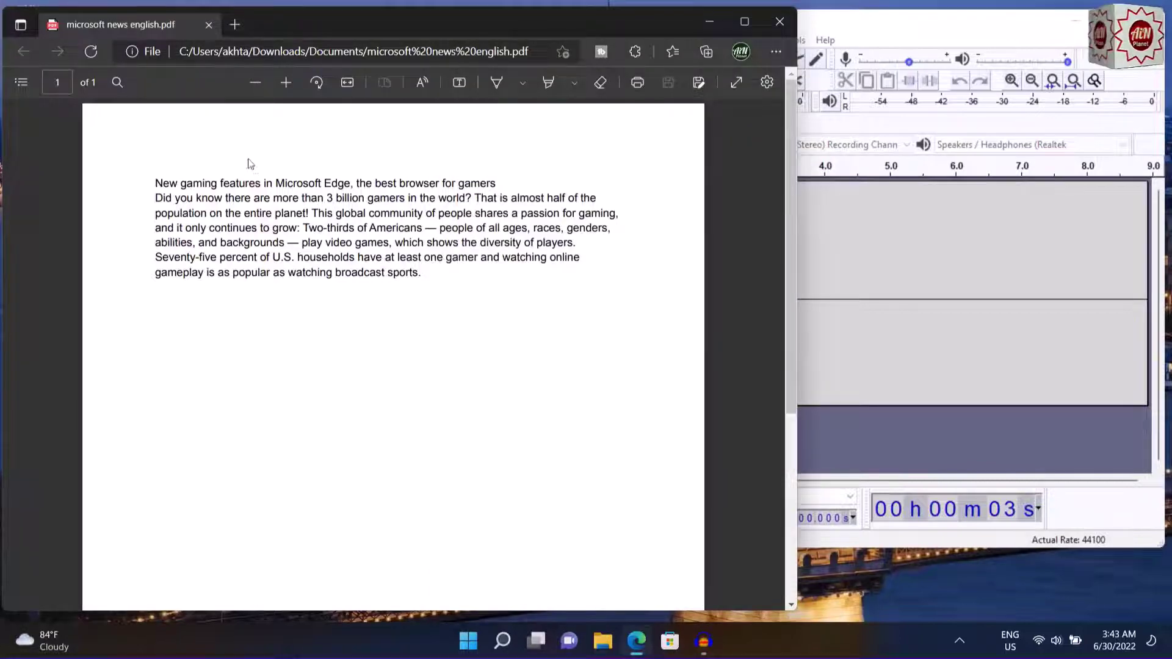
click(422, 82)
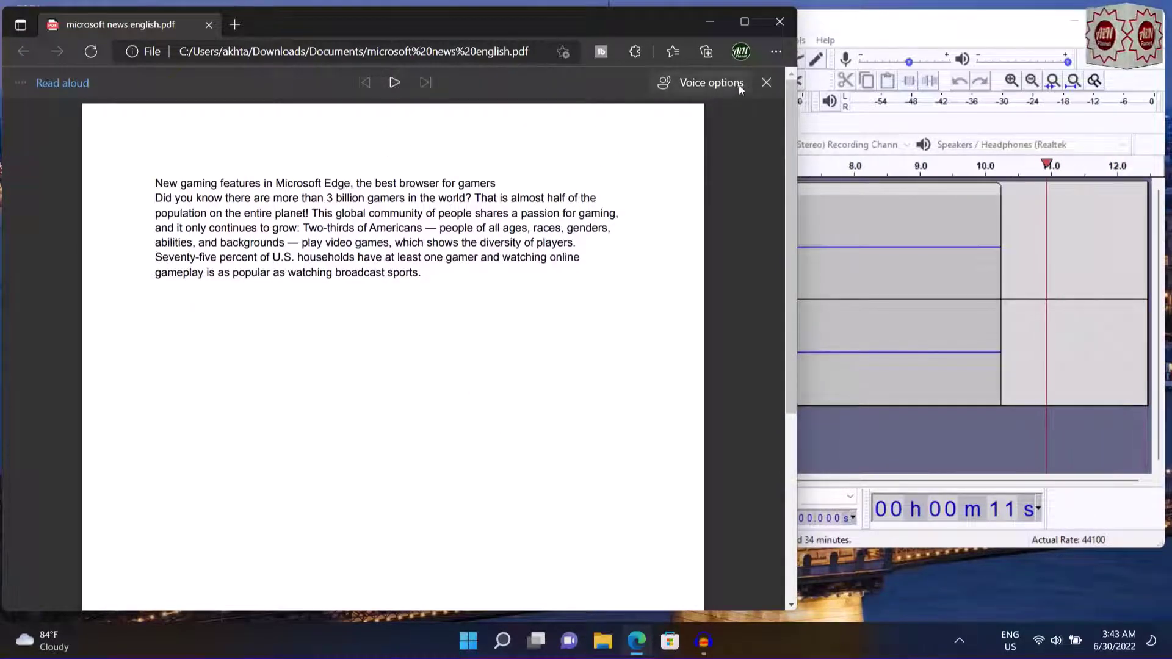
Step: Set the Read aloud voice to Microsoft David - English (United States), keeping the speed at Normal
click(705, 83)
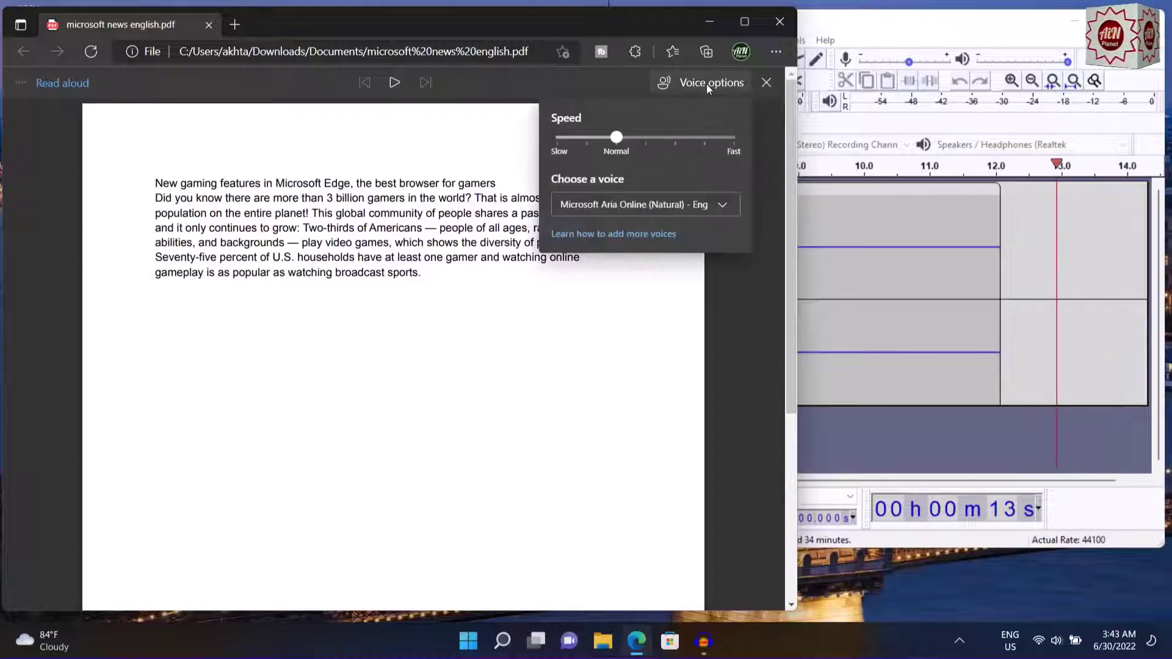
mouse_move(617, 138)
mouse_down()
mouse_move(558, 142)
mouse_move(735, 146)
mouse_move(622, 149)
mouse_up()
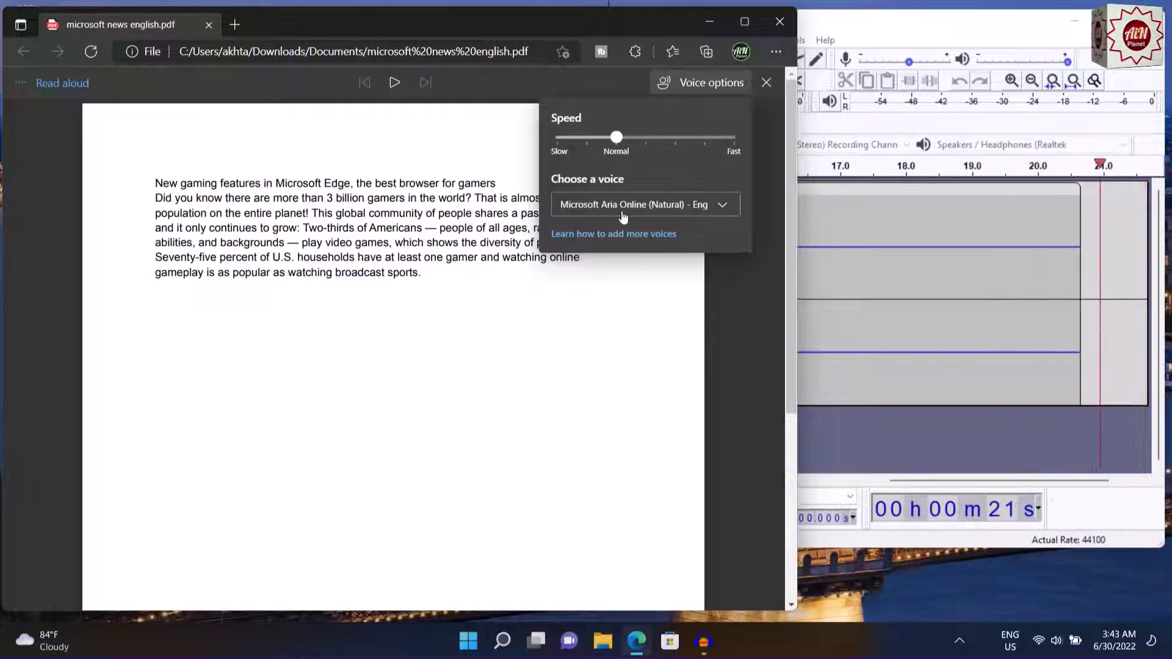
click(657, 210)
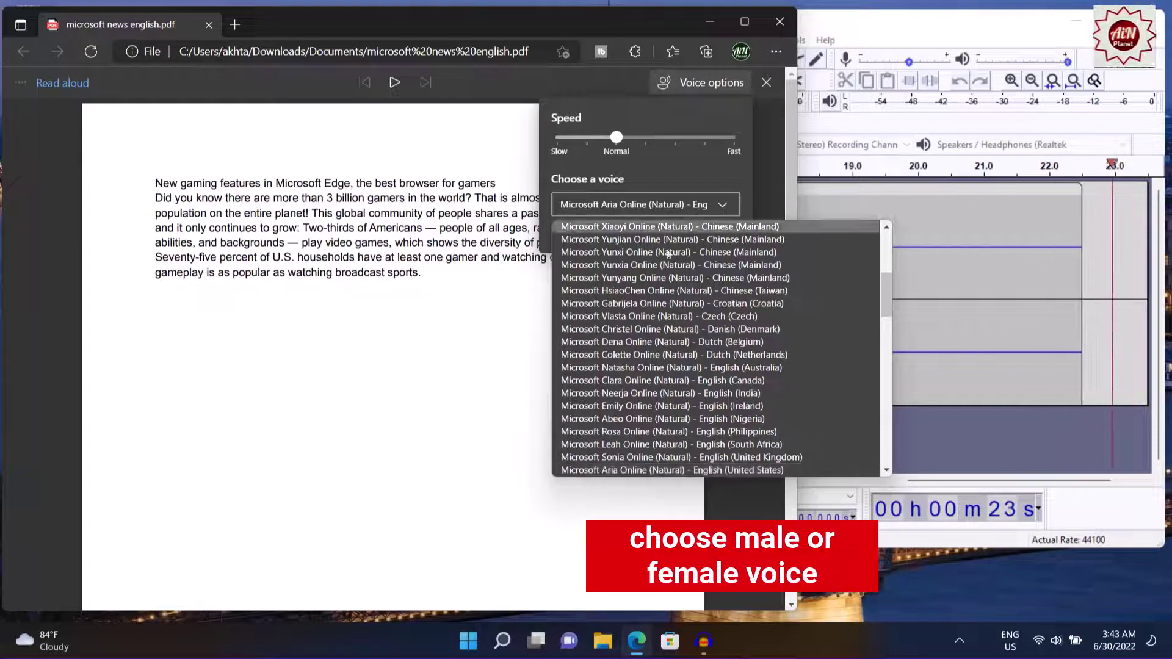
scroll(627, 317, up, 6)
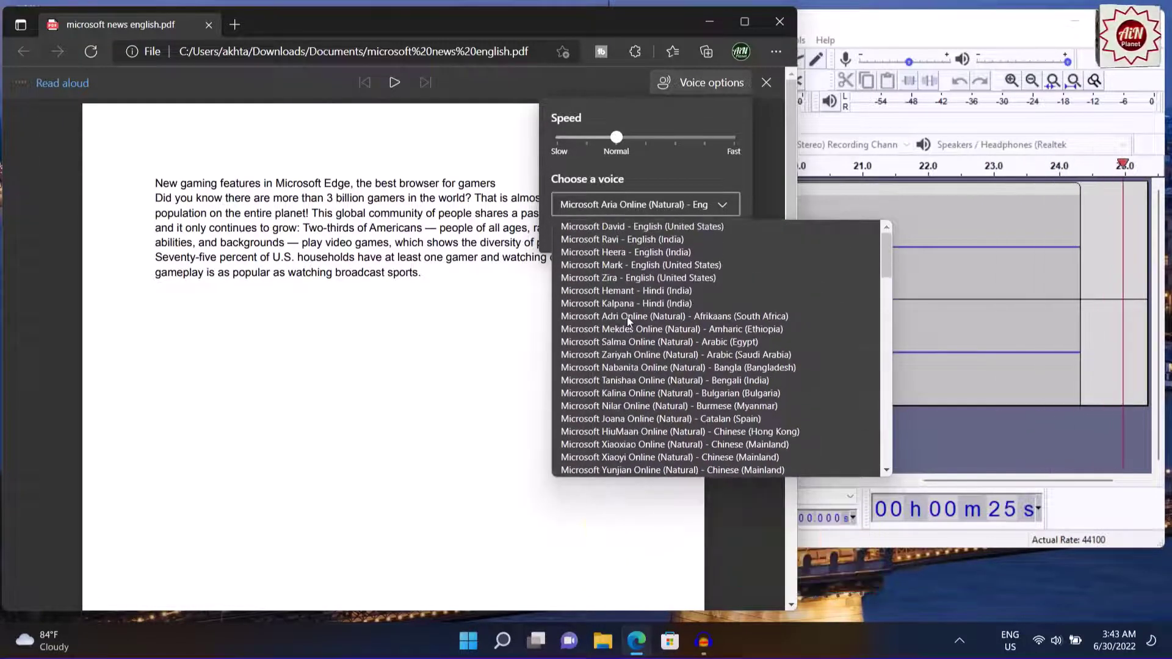
scroll(617, 255, down, 6)
scroll(618, 255, up, 6)
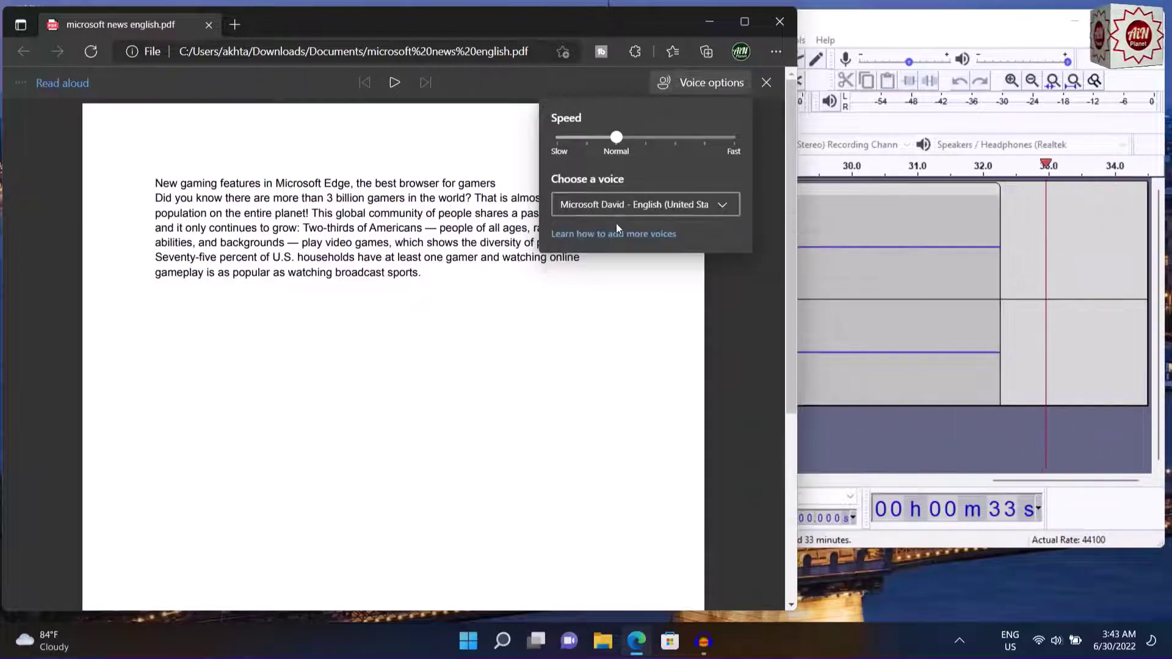
click(617, 228)
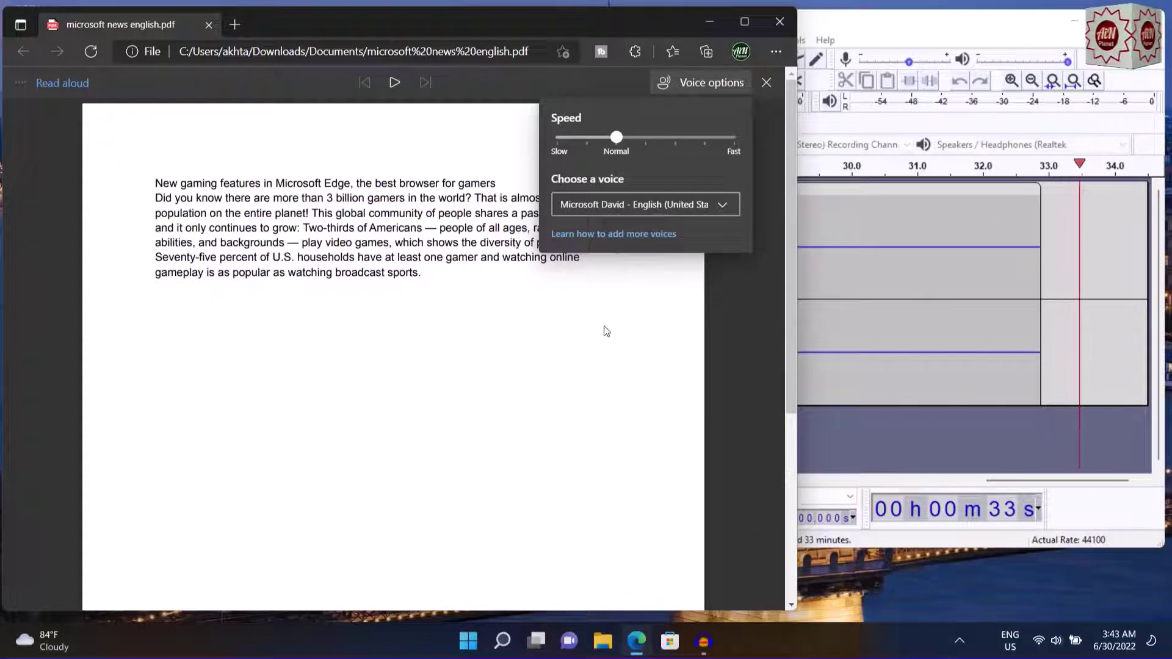
click(637, 206)
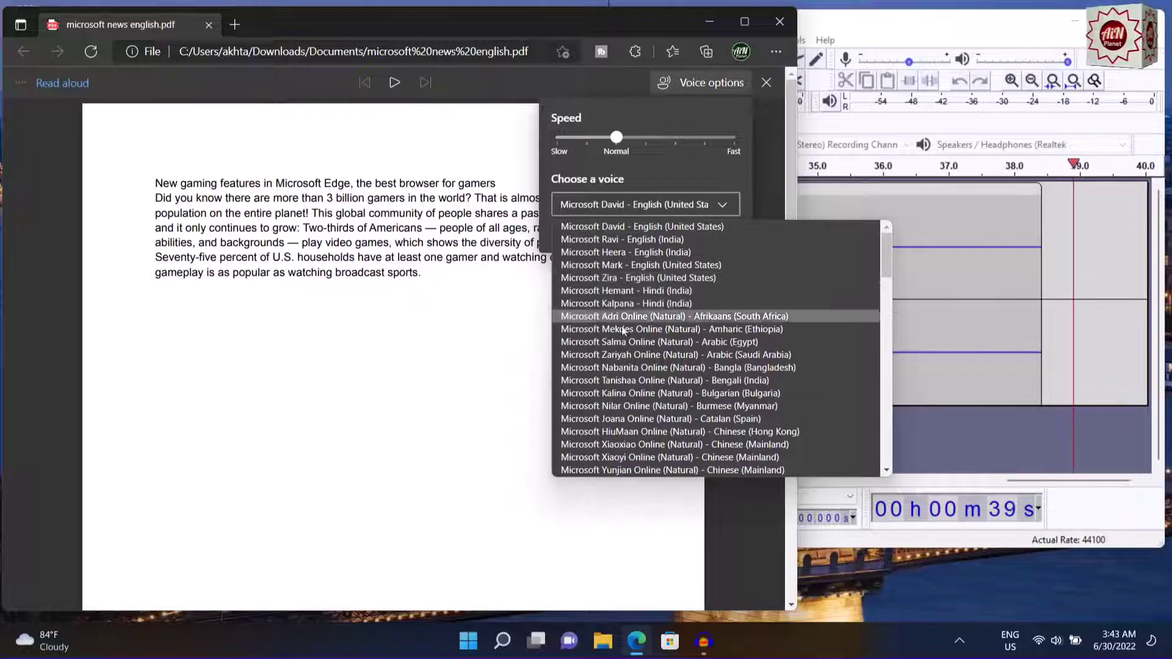
click(624, 227)
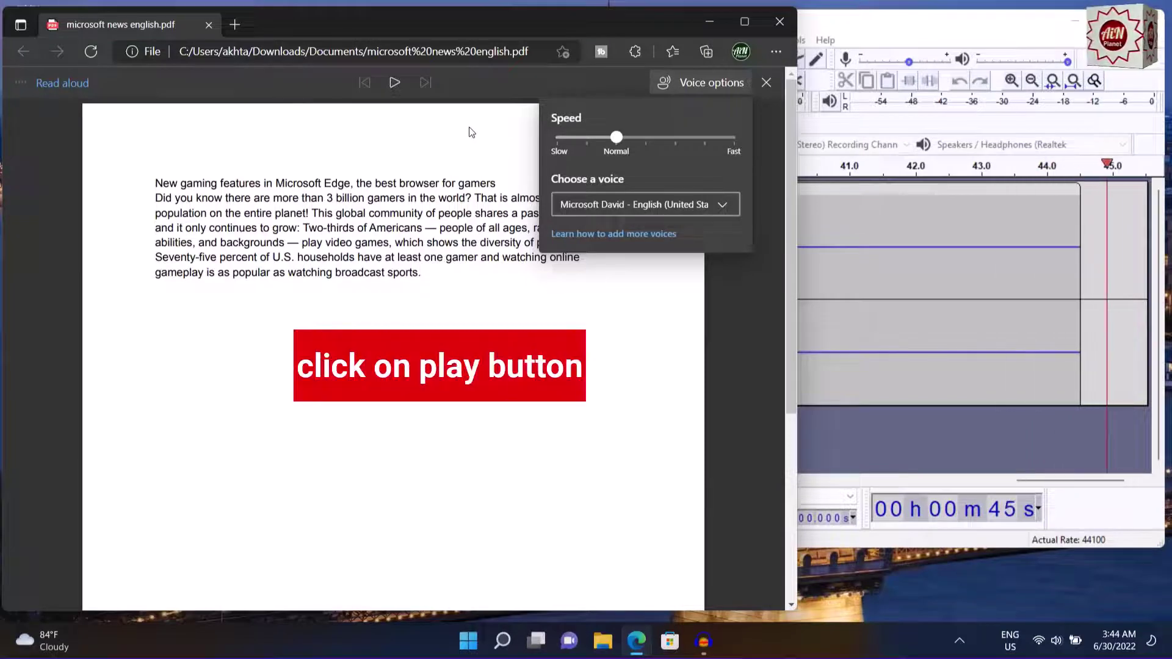
Step: Play the PDF's text aloud to its end, switch to Audacity and stop the recording
click(395, 82)
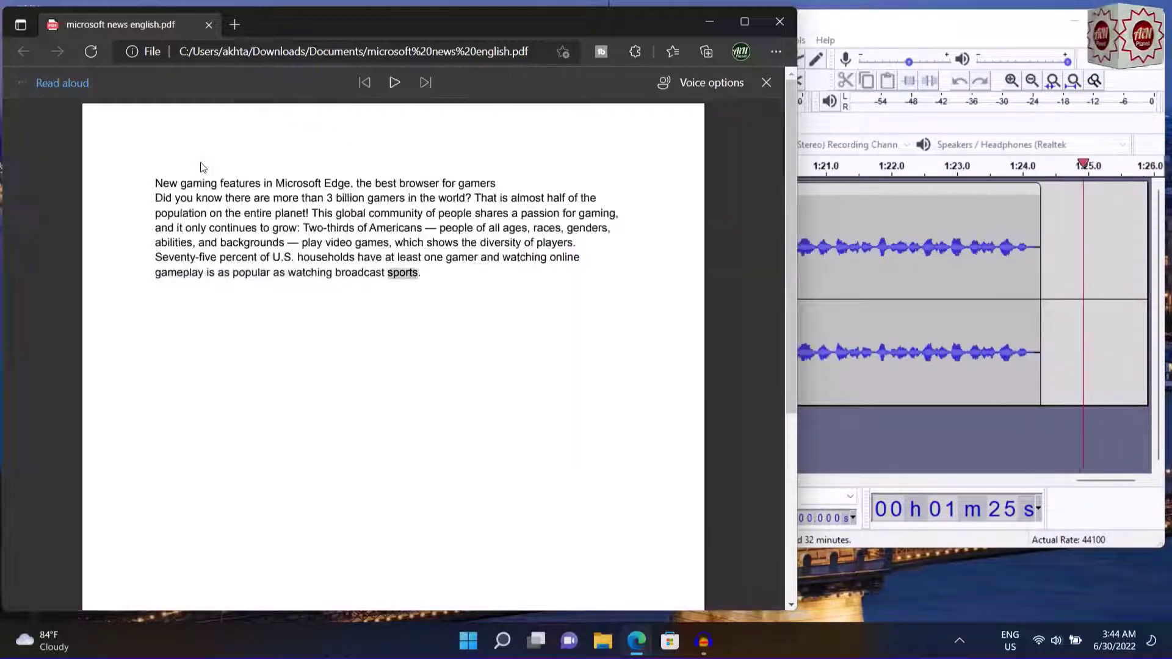
key(alt+Tab)
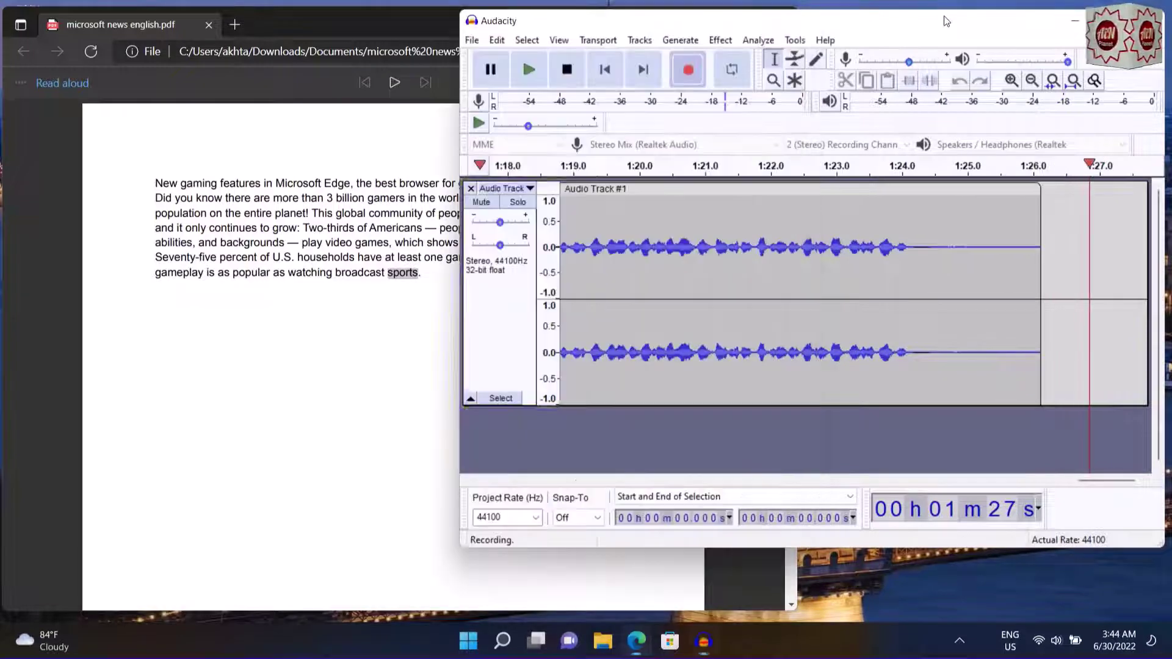
click(490, 69)
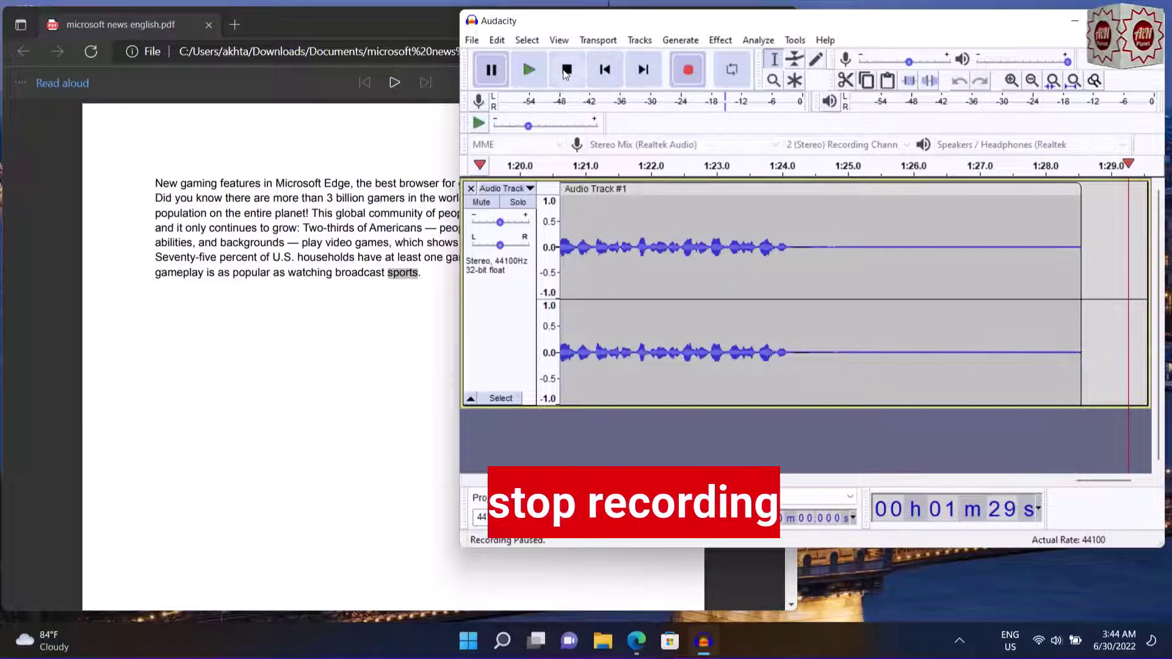
click(566, 71)
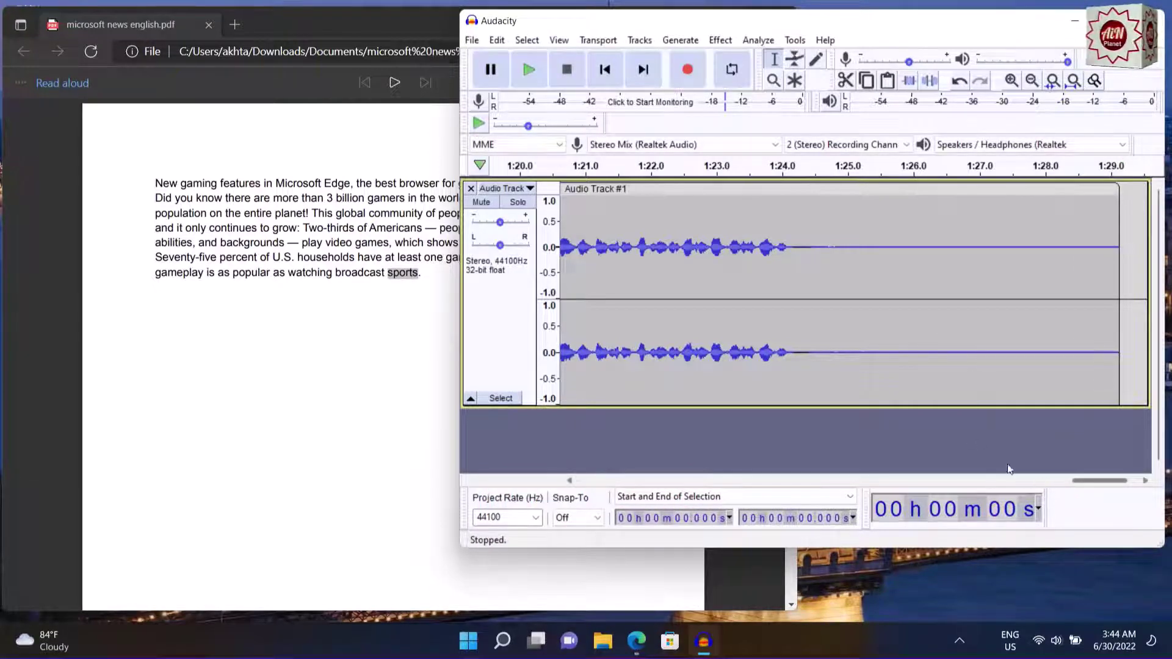
Step: Cut the silent tail of the recorded track from about 1 min 24.2 s to the end
click(796, 205)
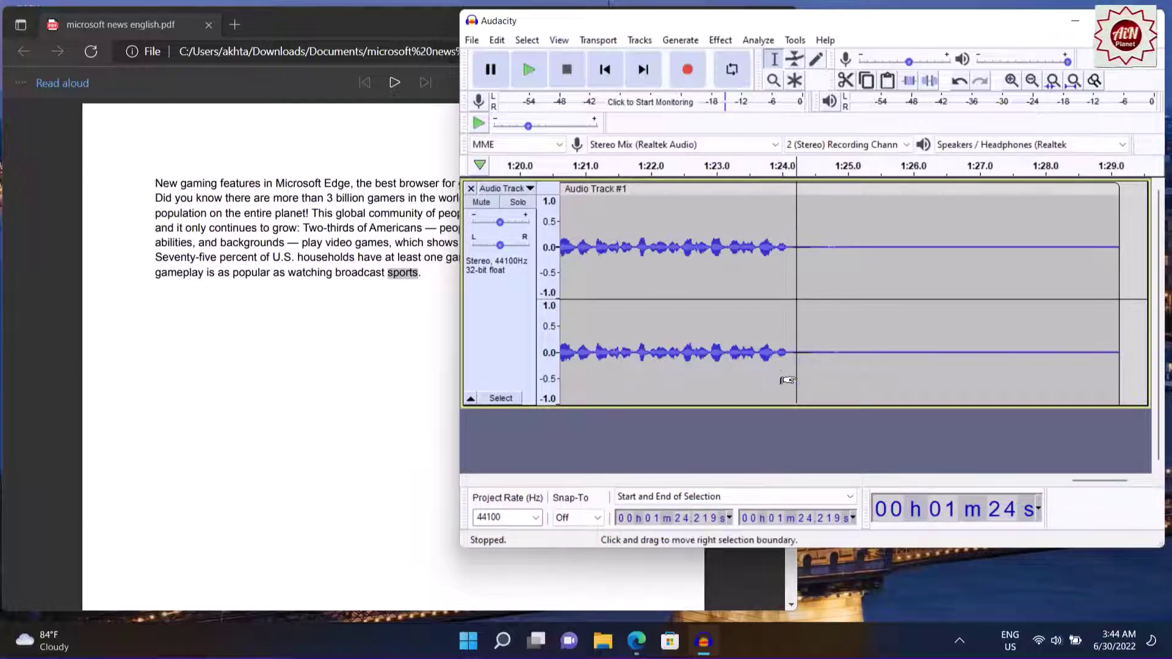
key(shift+End)
right_click(984, 274)
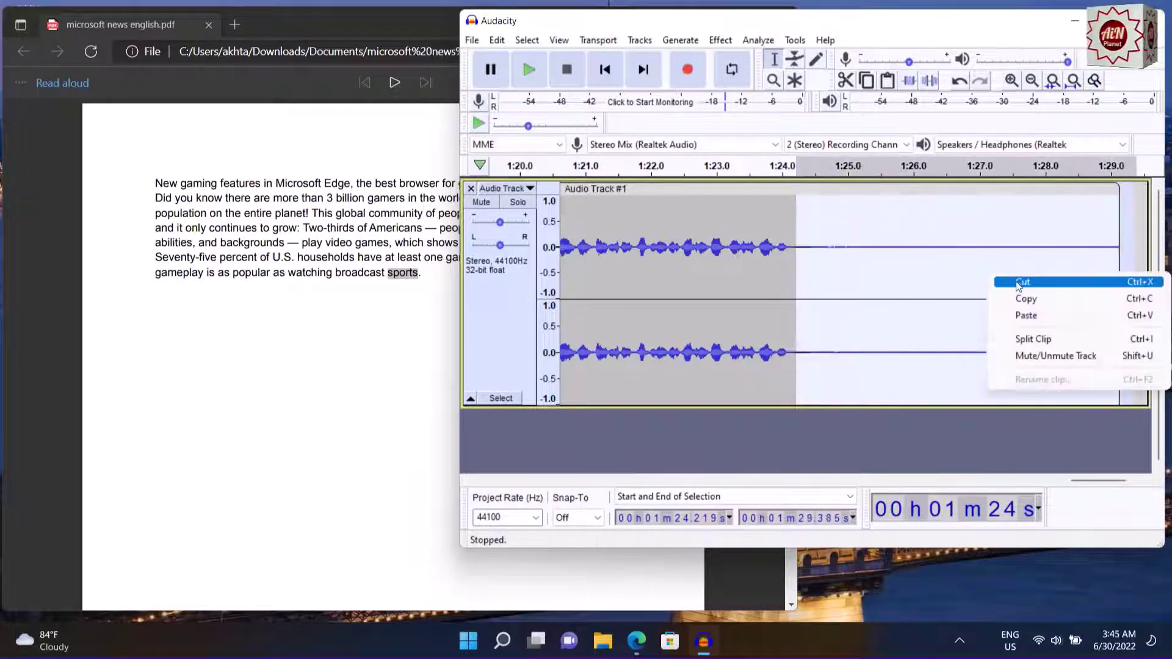
click(990, 286)
Step: Cut the silence before the speech, from the track's start to about 48.6 s
drag(1111, 480, 852, 490)
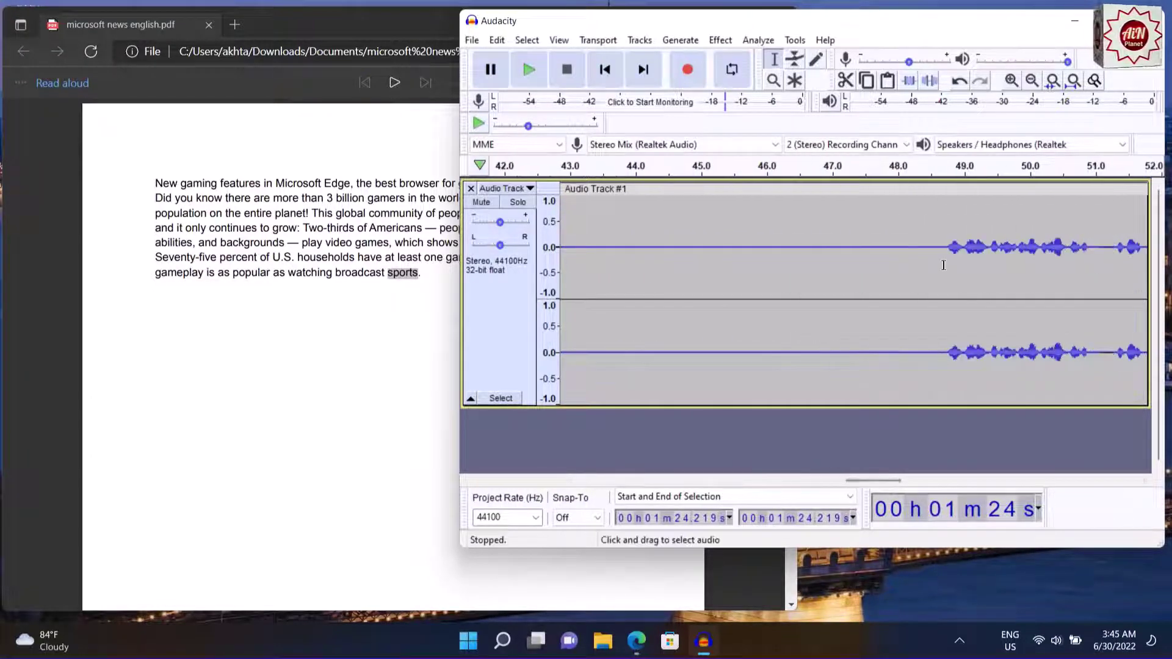
drag(937, 262, 516, 340)
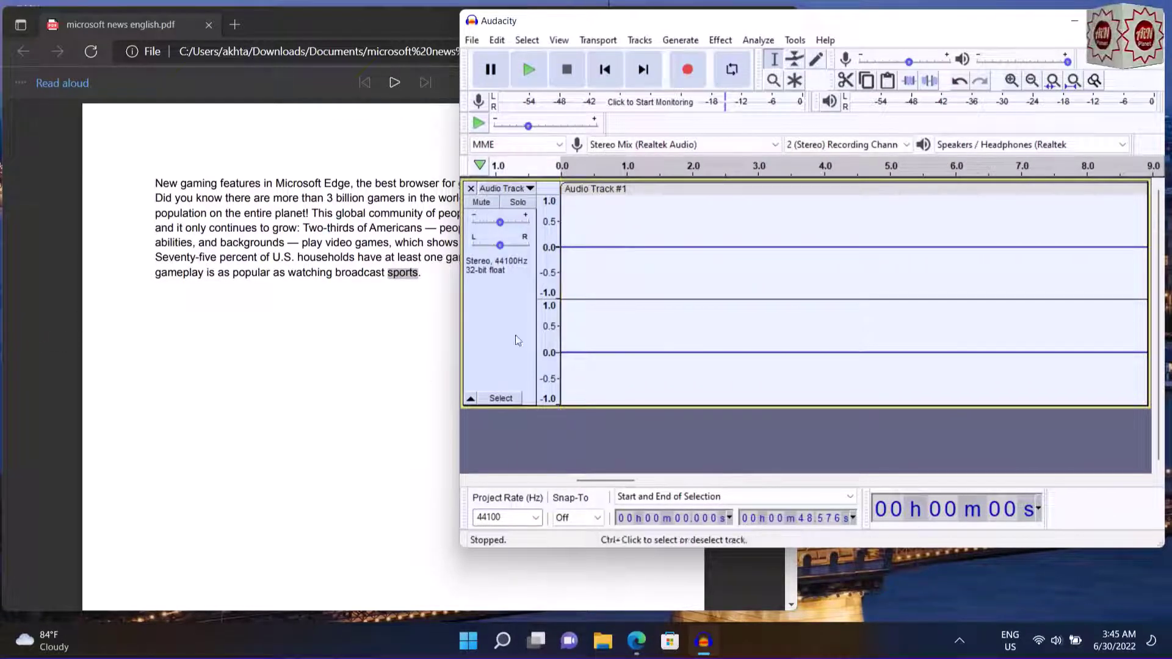
right_click(684, 276)
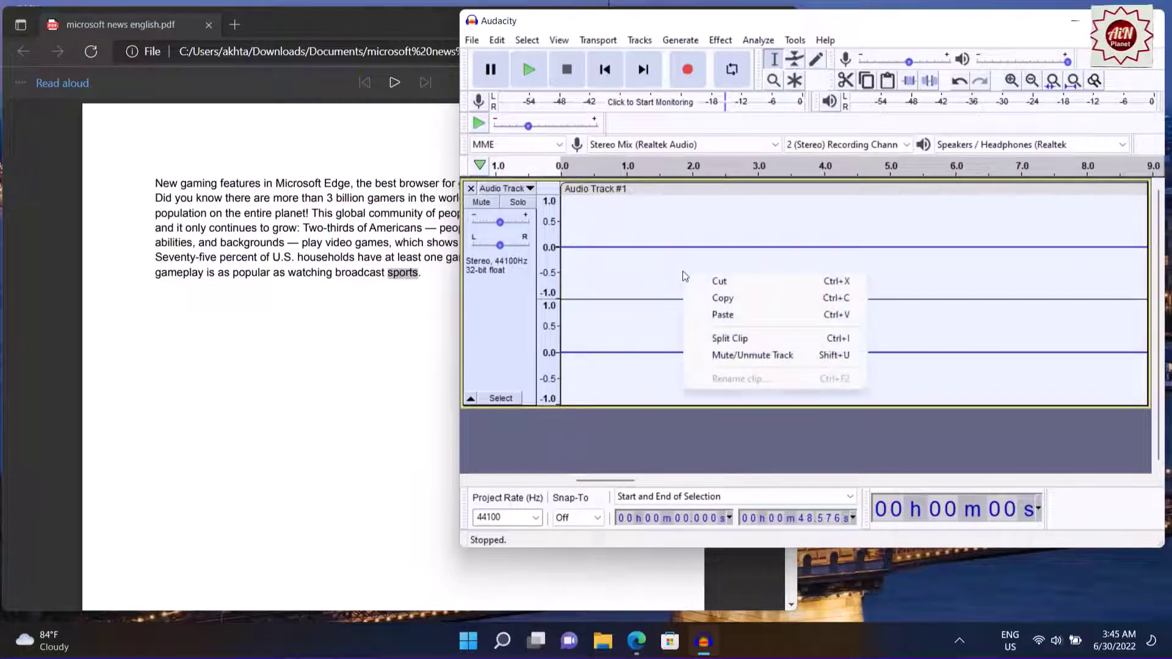
click(717, 279)
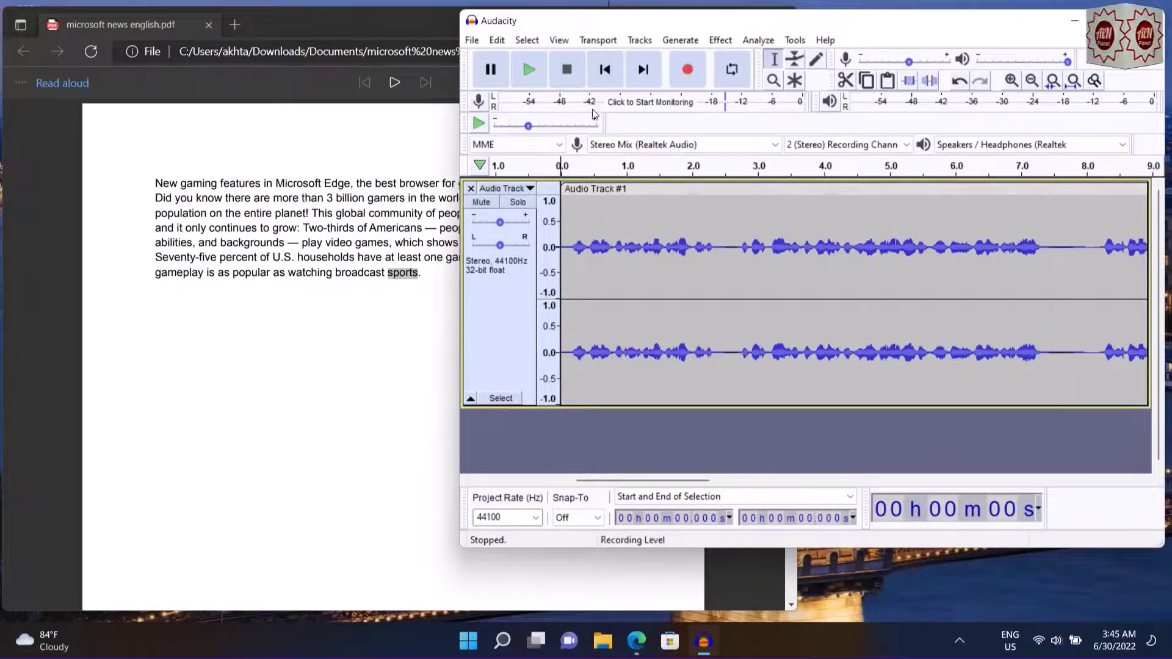
Step: Play back the start of the trimmed recording, pause it and switch to the Edge window
click(529, 71)
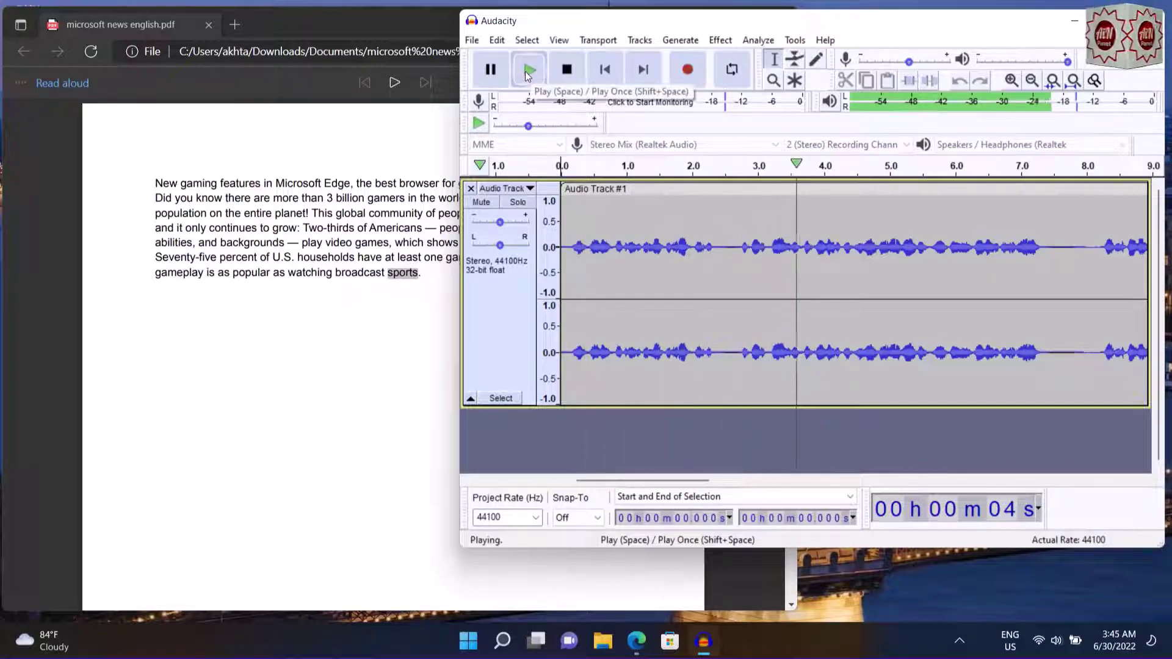
click(526, 72)
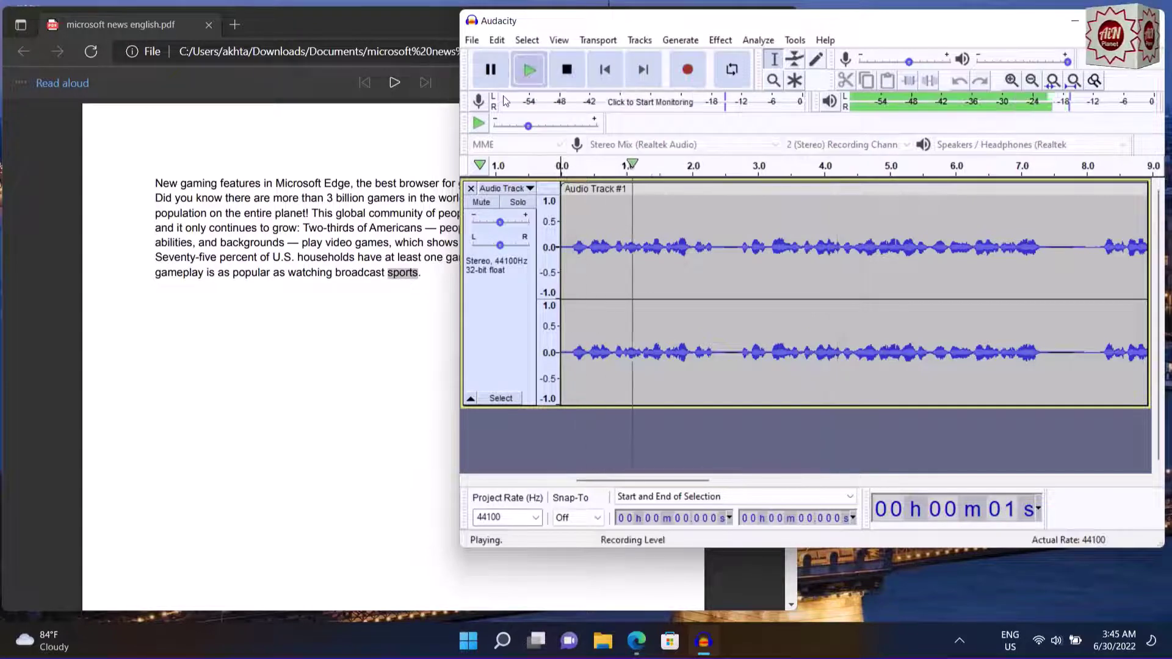
click(491, 70)
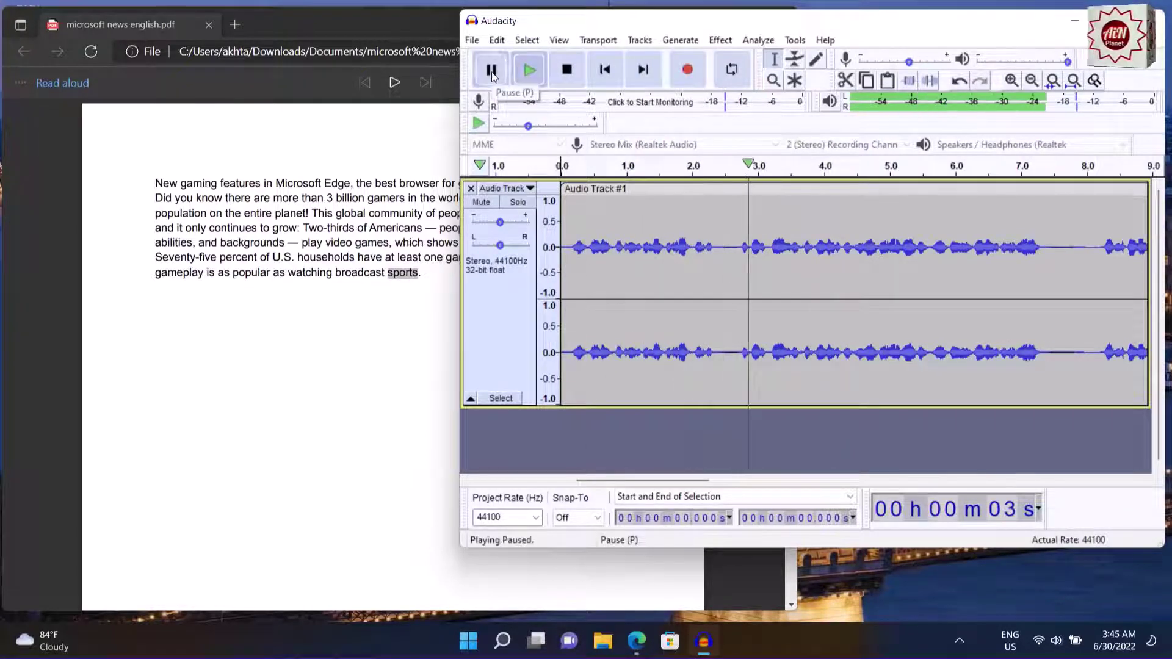
click(388, 33)
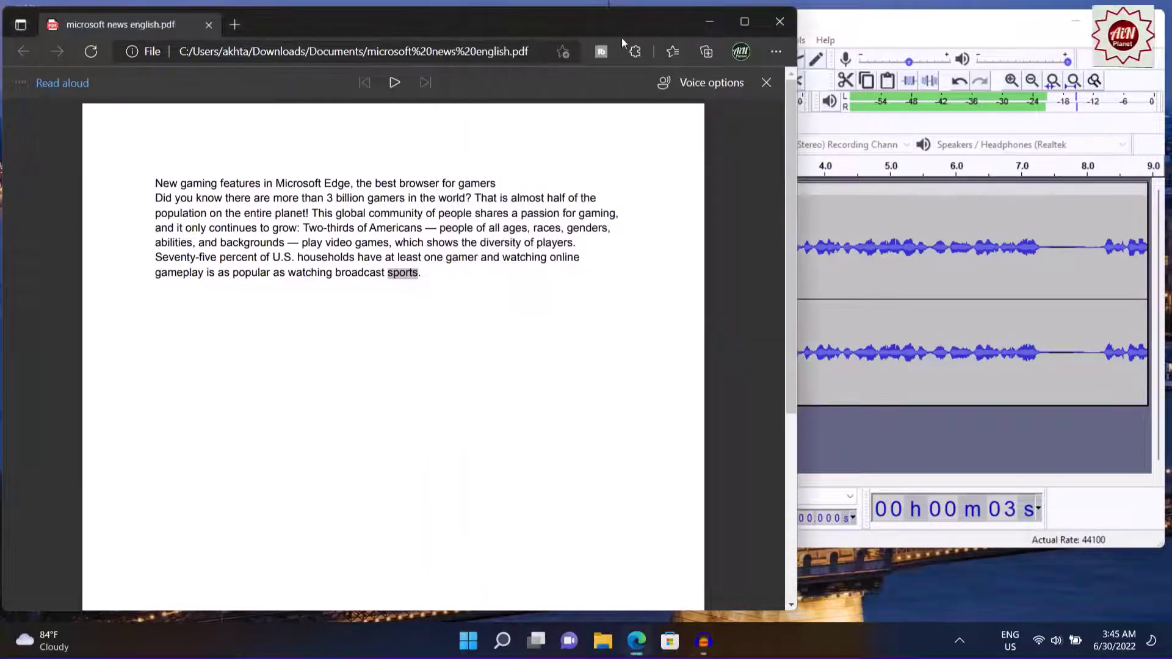
Step: Close the Edge window with the PDF and move the Audacity window to the middle of the desktop
click(779, 25)
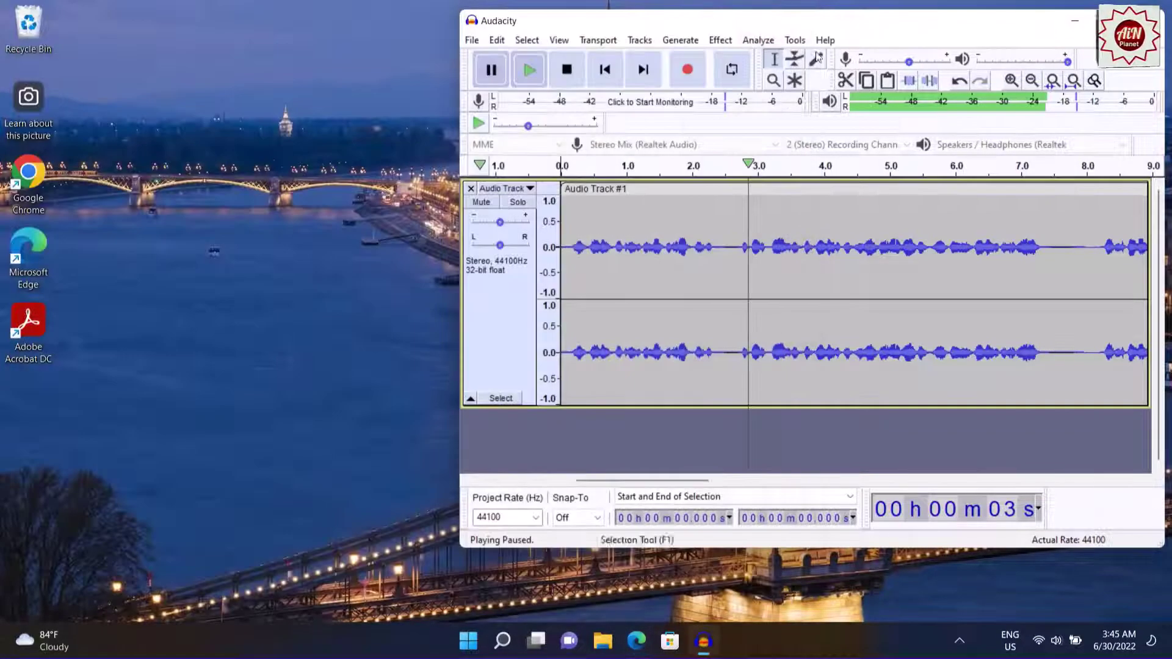
drag(883, 27, 637, 27)
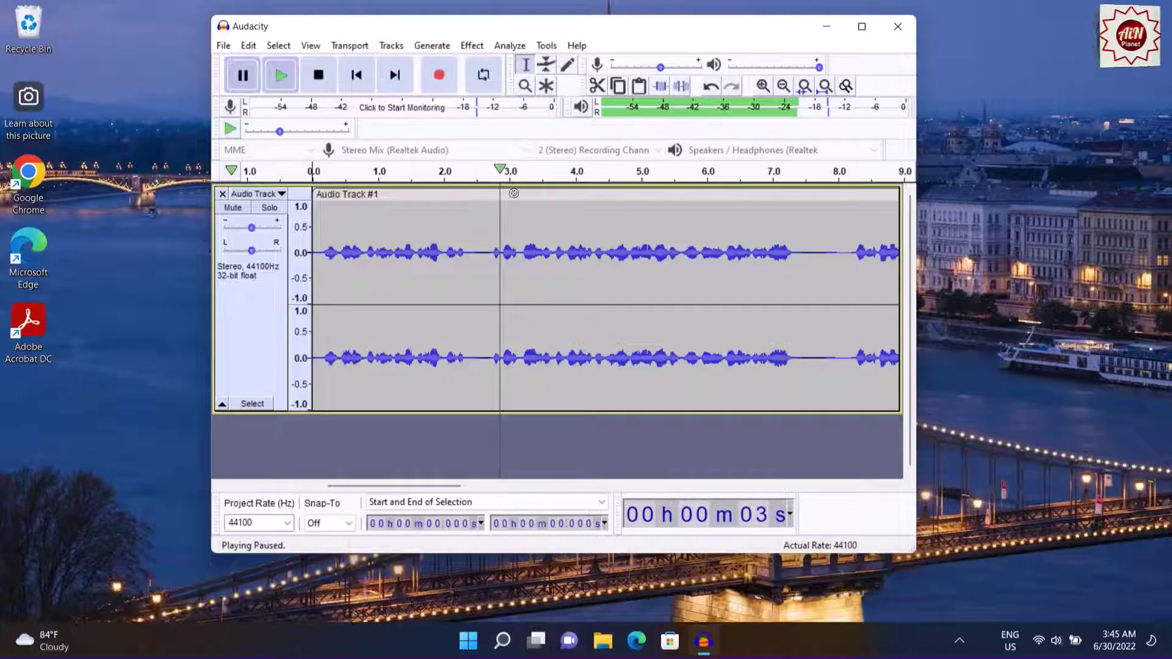
Step: Export the trimmed recording as a WAV file named m3 in the Audacity folder, leaving the metadata tags empty
click(223, 46)
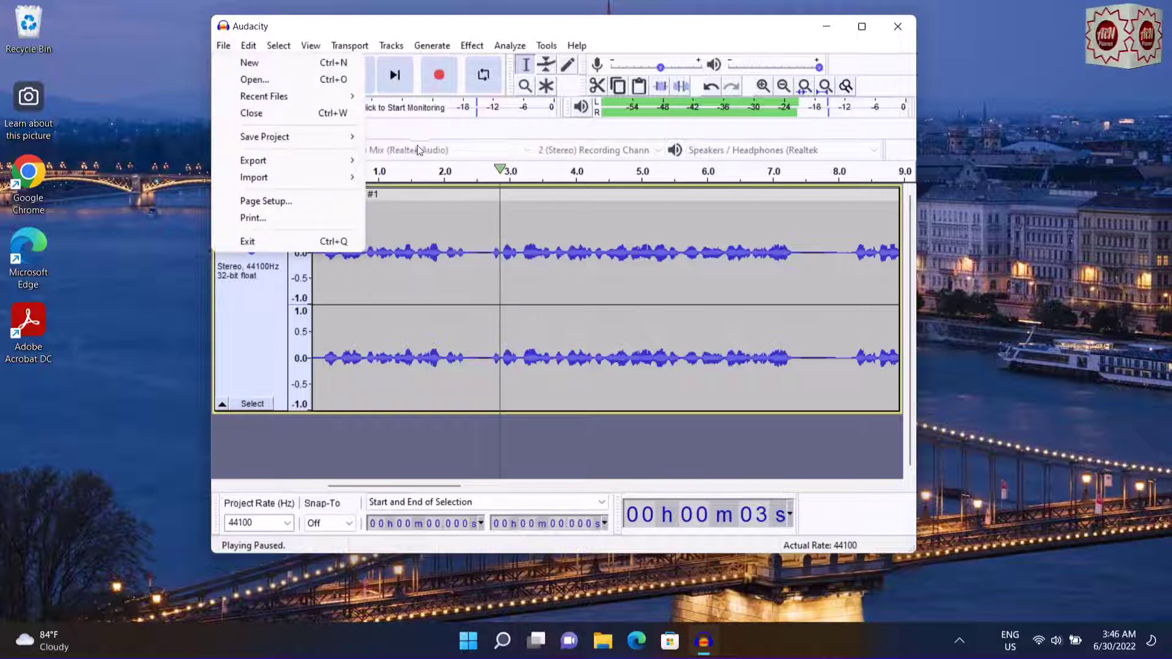
mouse_move(265, 164)
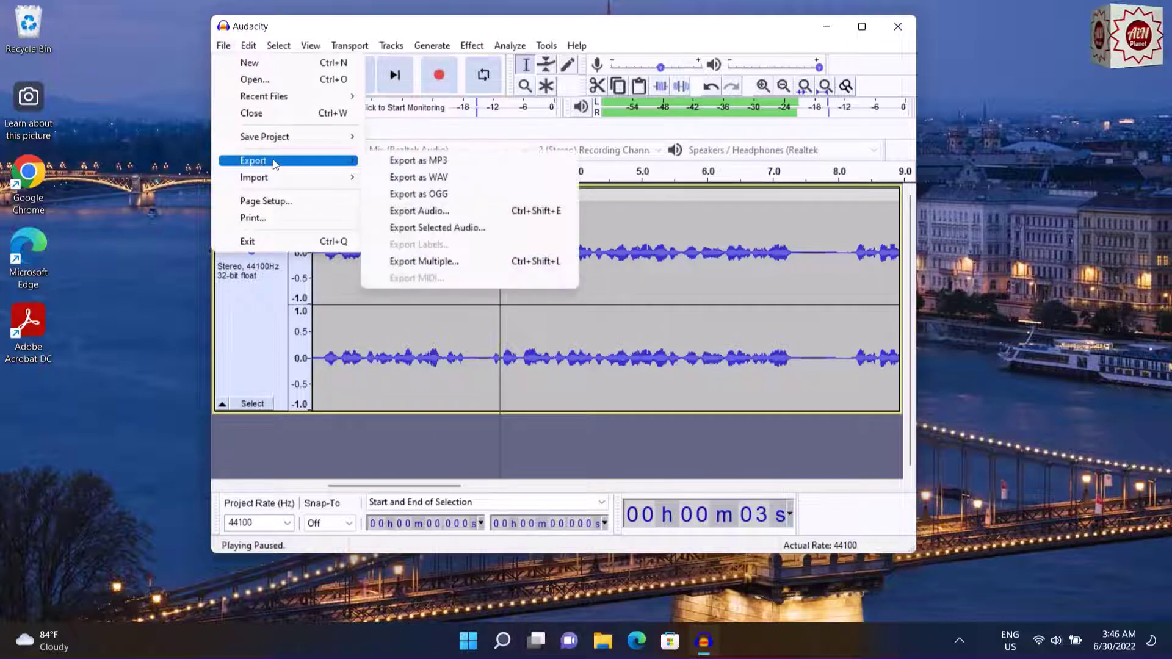
click(421, 178)
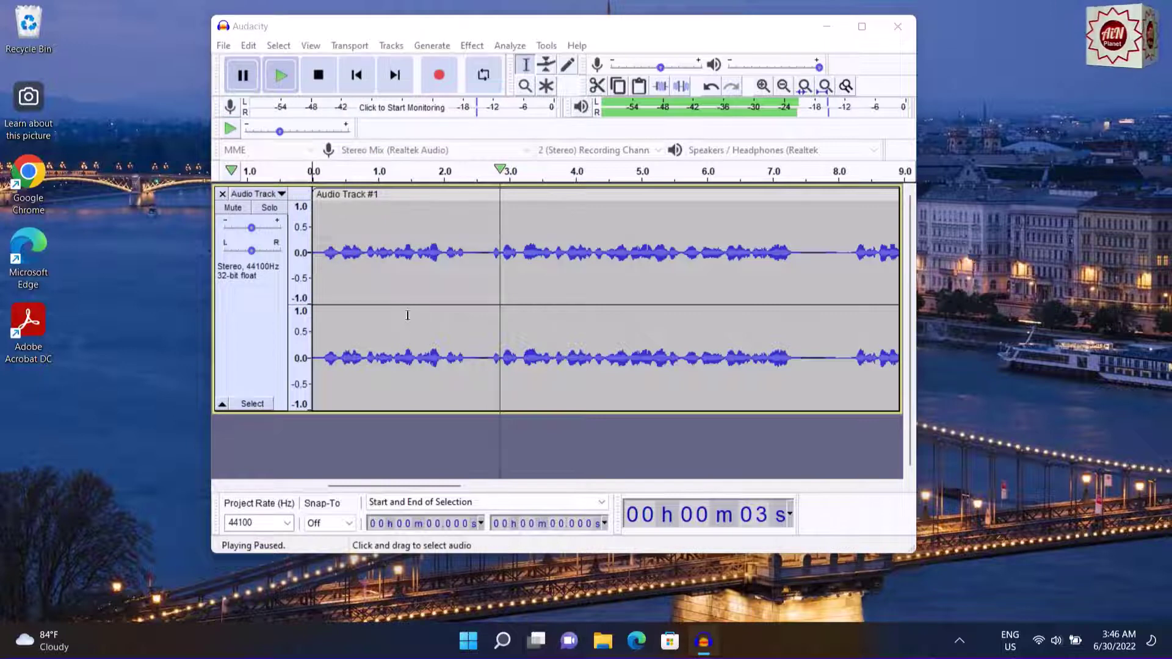
key(ctrl+shift+e)
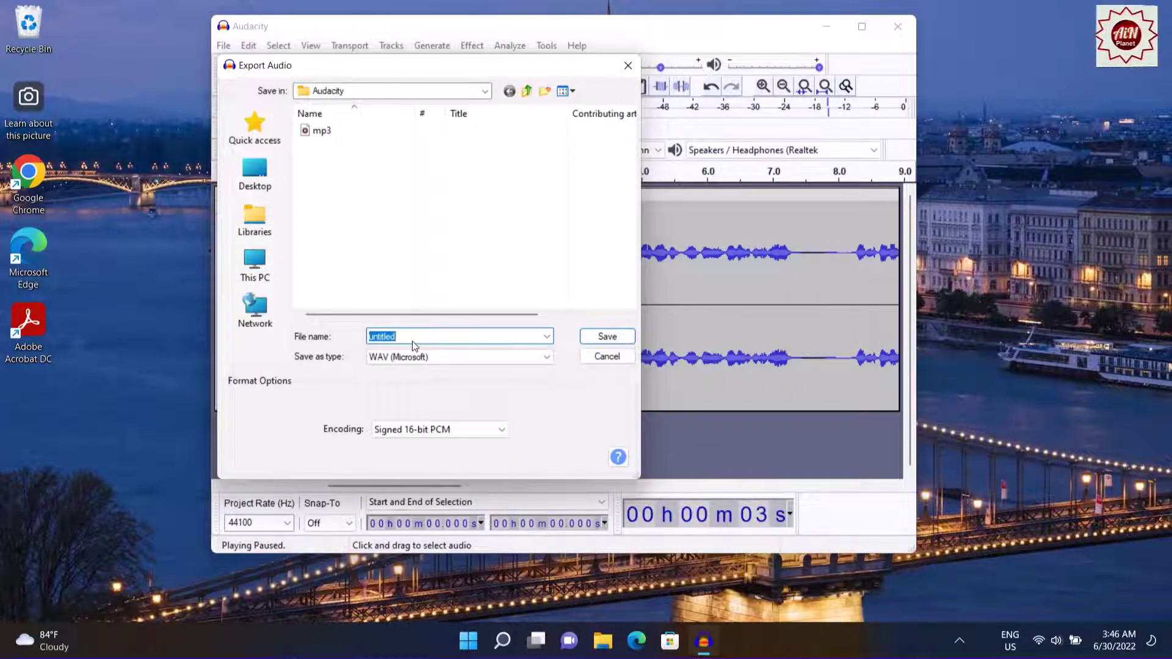
key(BackSpace)
text(m3)
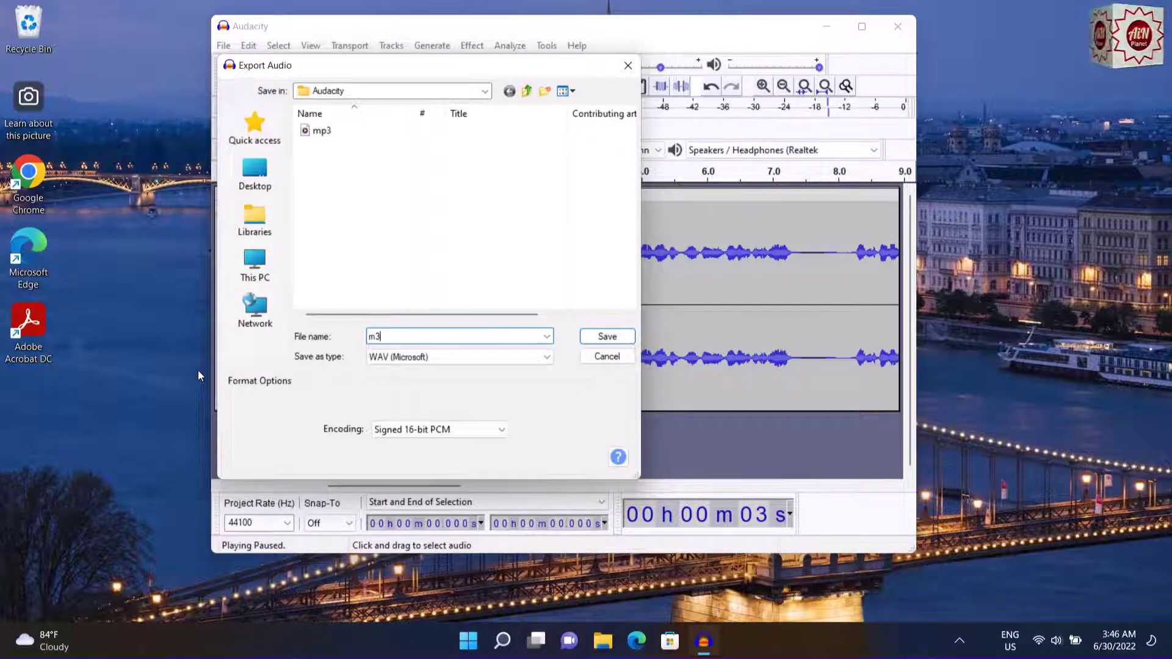
click(606, 337)
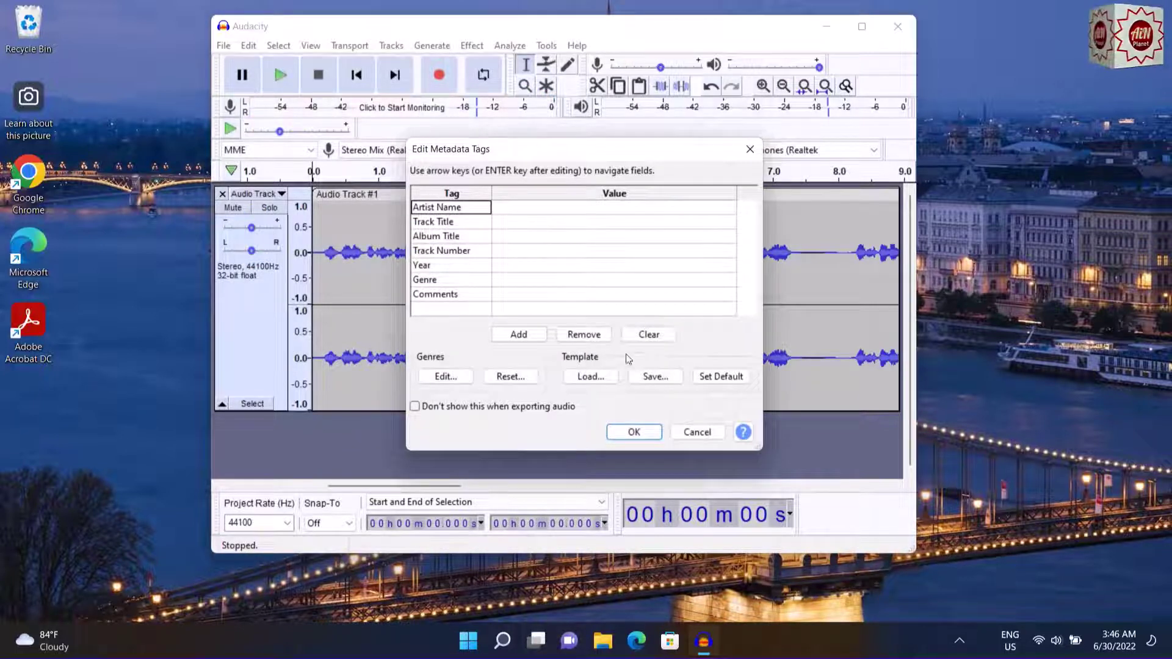
click(635, 433)
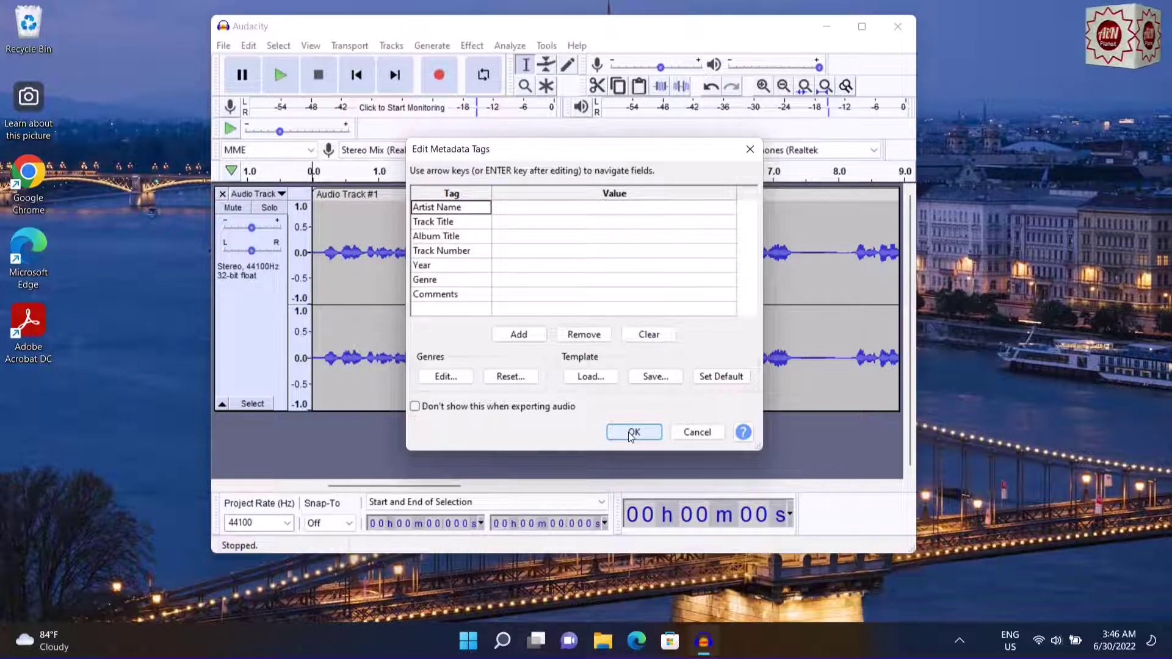
click(632, 432)
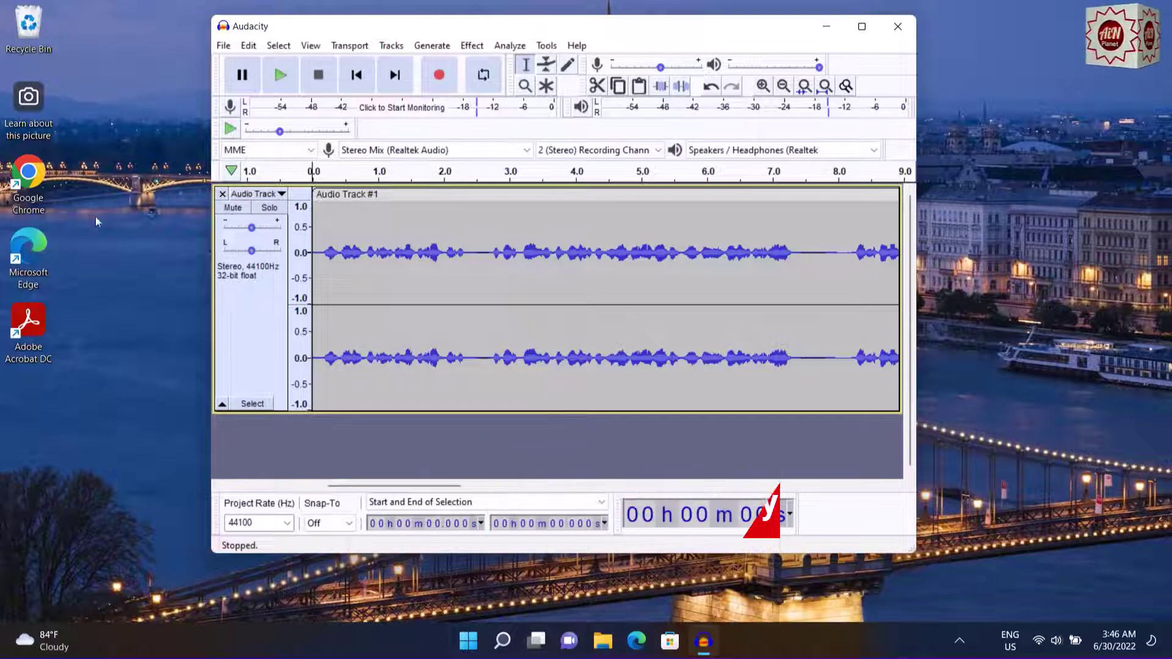
Step: Close Audacity without saving the project and open the Audacity folder inside Documents in File Explorer
click(900, 28)
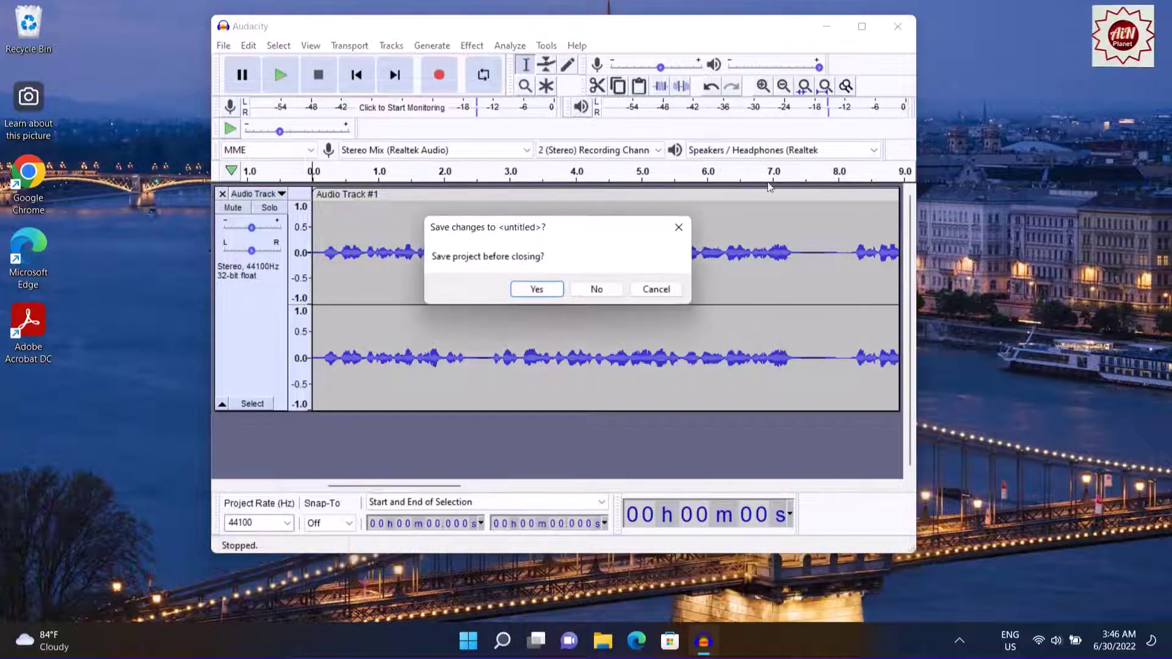
click(594, 291)
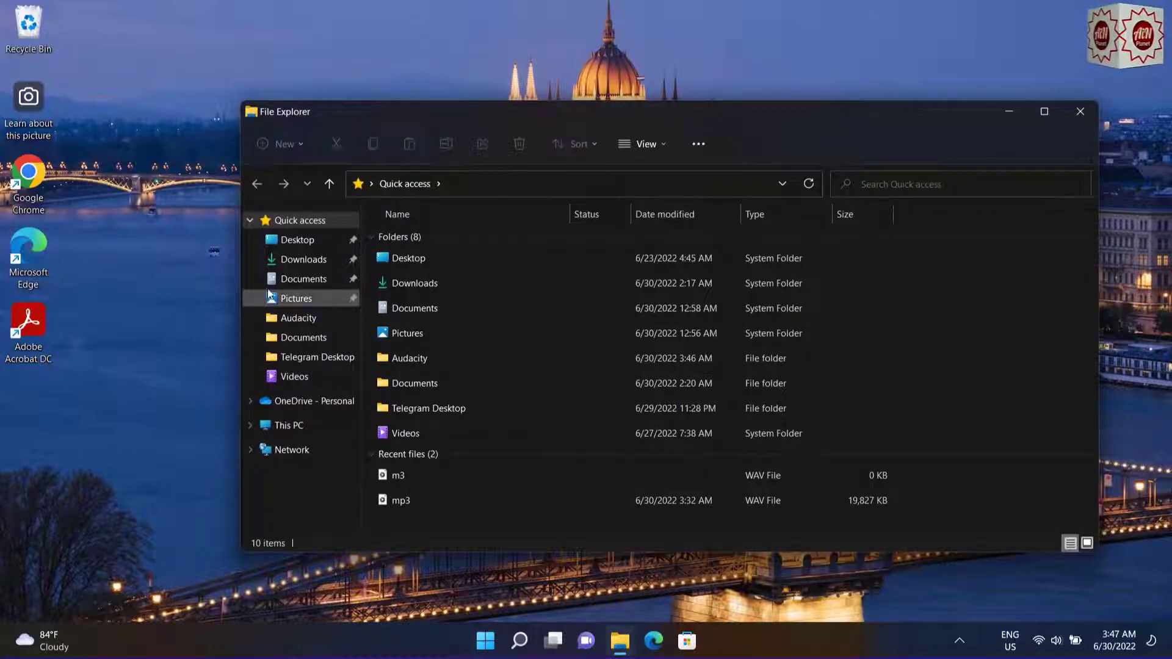
double_click(423, 308)
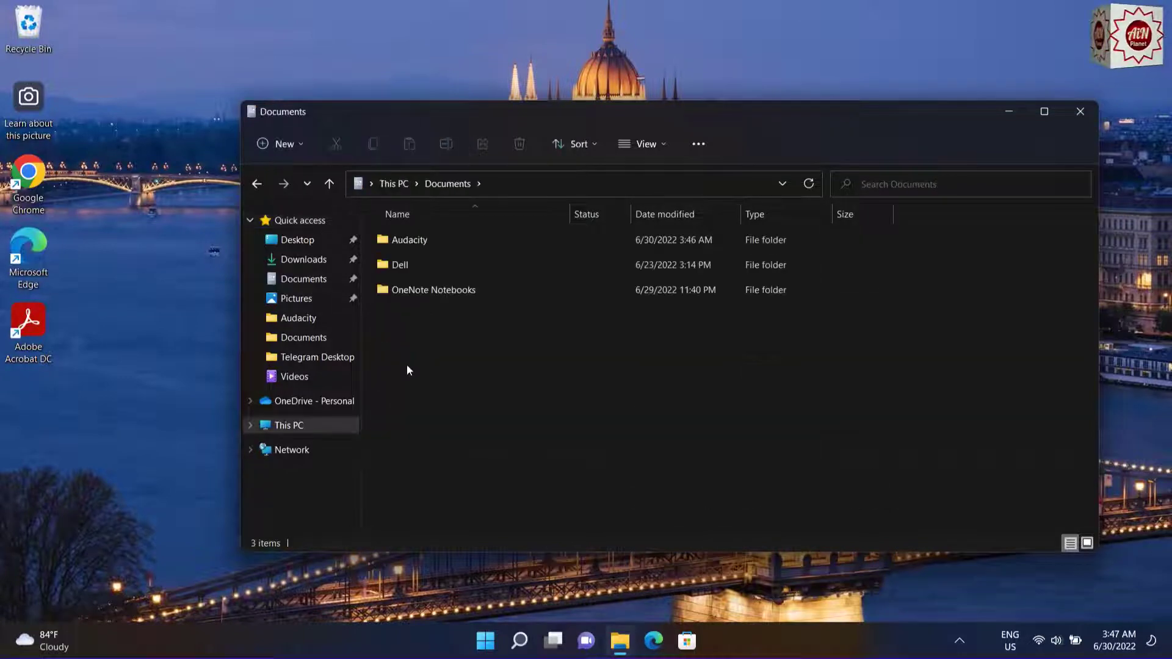
double_click(415, 242)
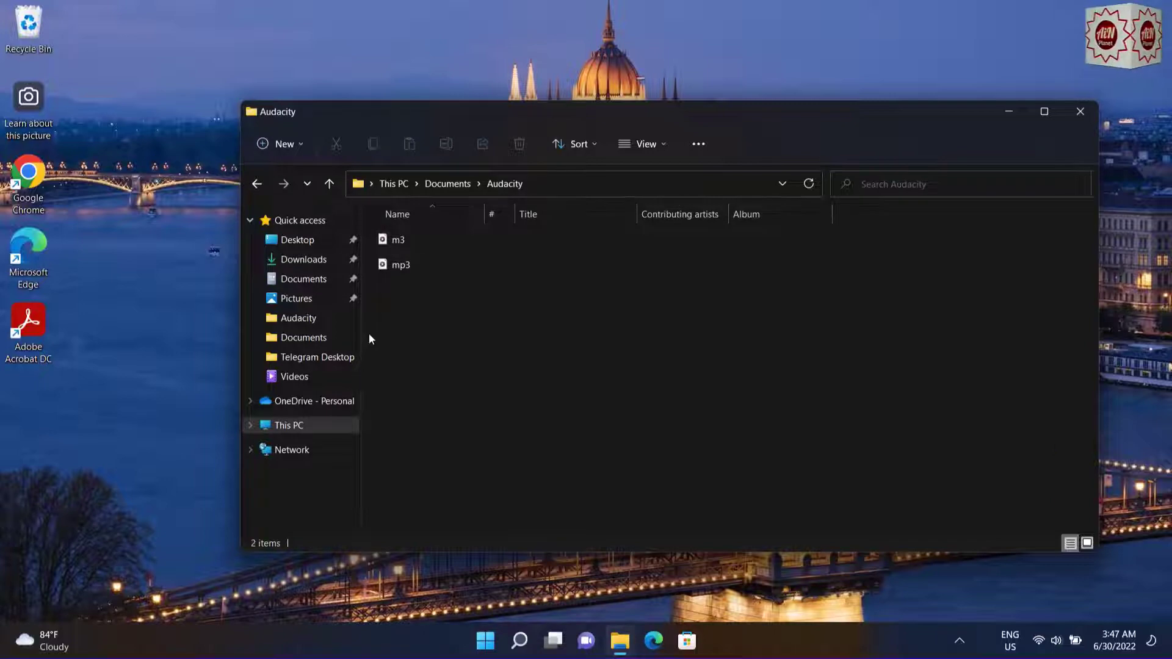
Step: Play the exported m3 file in Media Player, and close the player and the File Explorer window
click(393, 243)
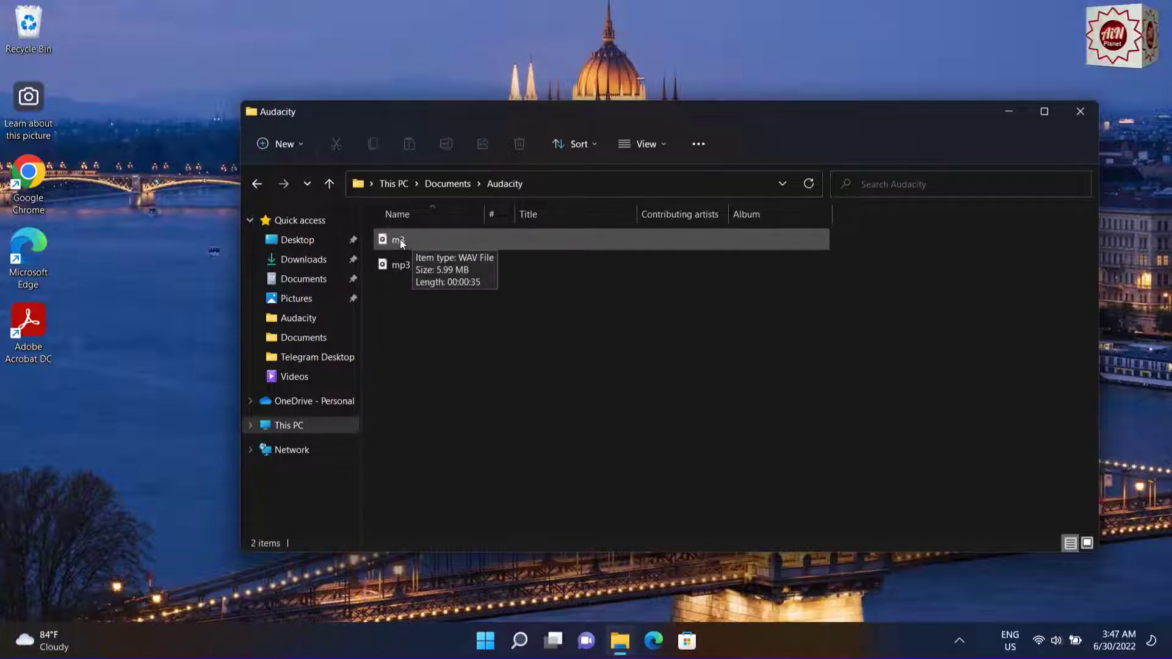
double_click(399, 237)
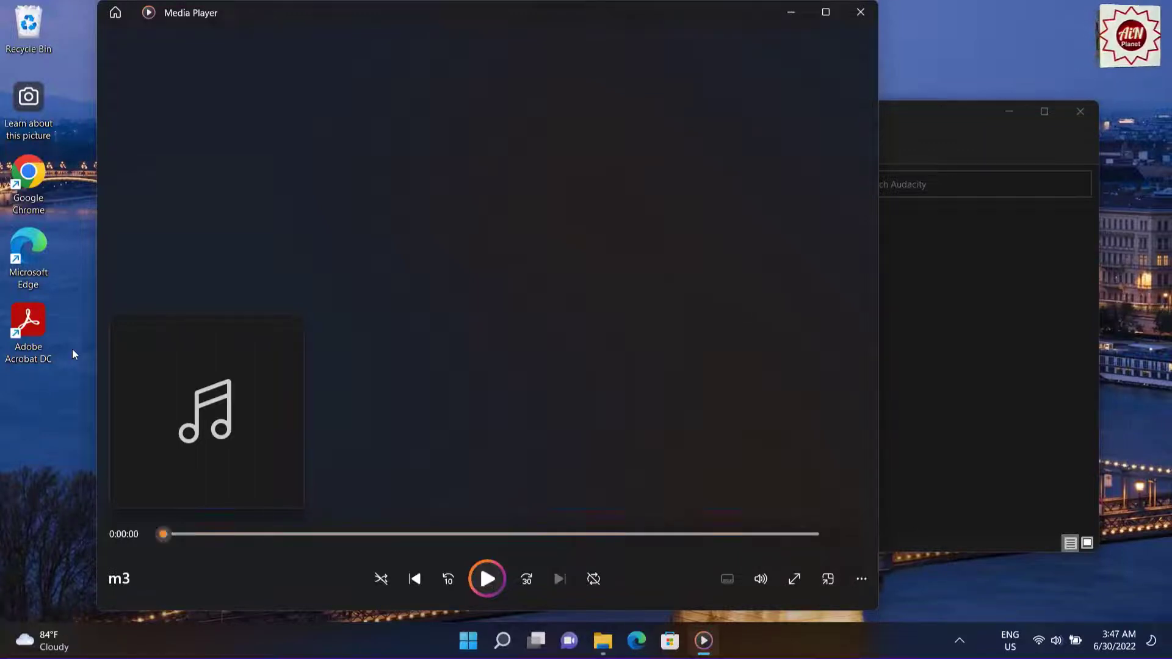
click(860, 13)
click(631, 296)
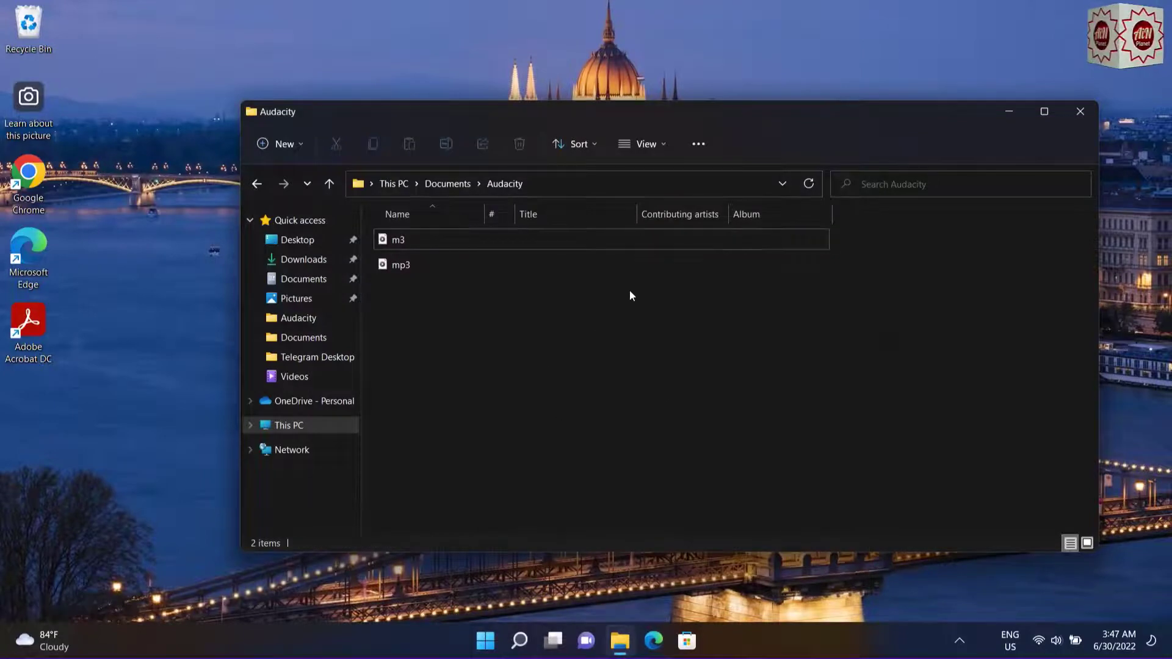
click(1083, 110)
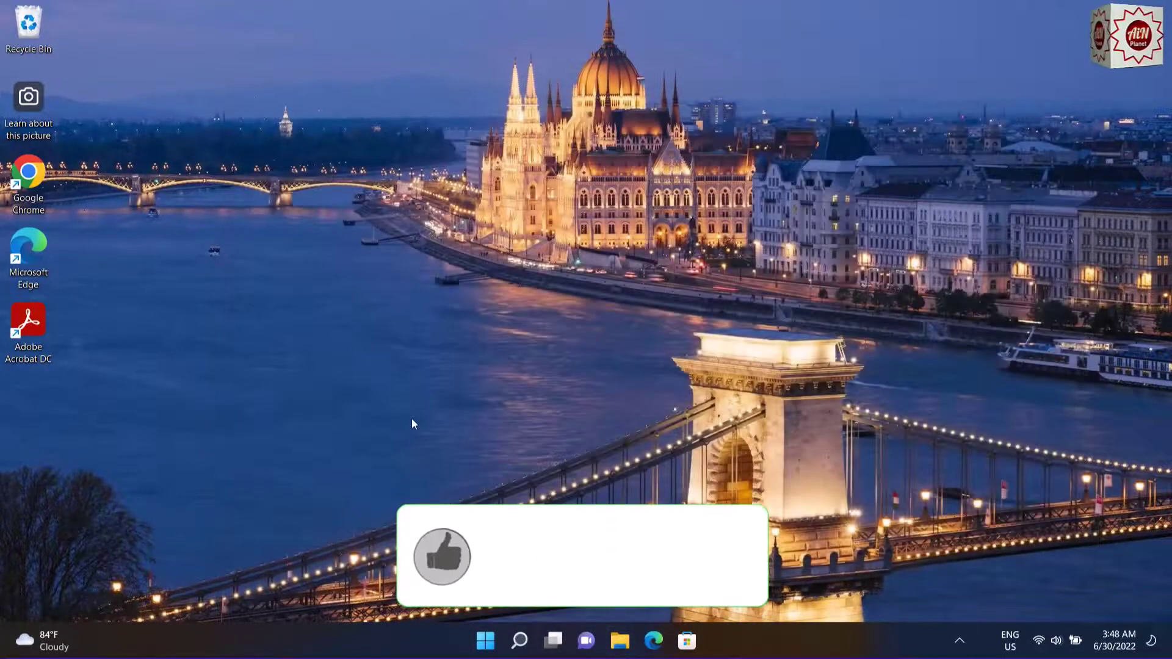